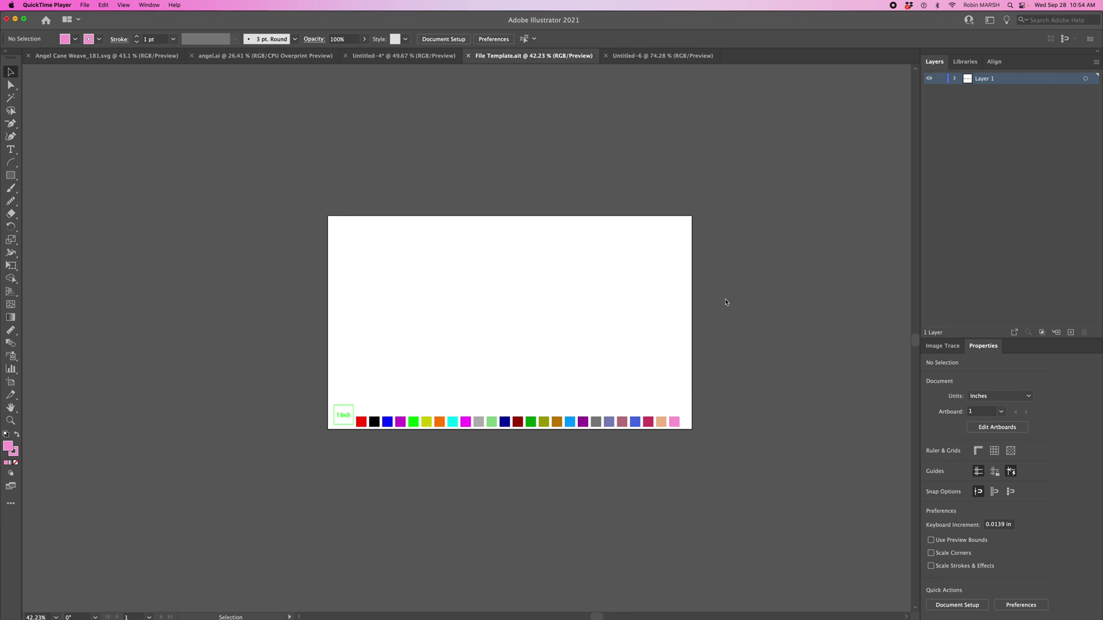
Step: Create a new 18.5 × 10.85 in RGB document from the Web recent preset
left_click(88, 14)
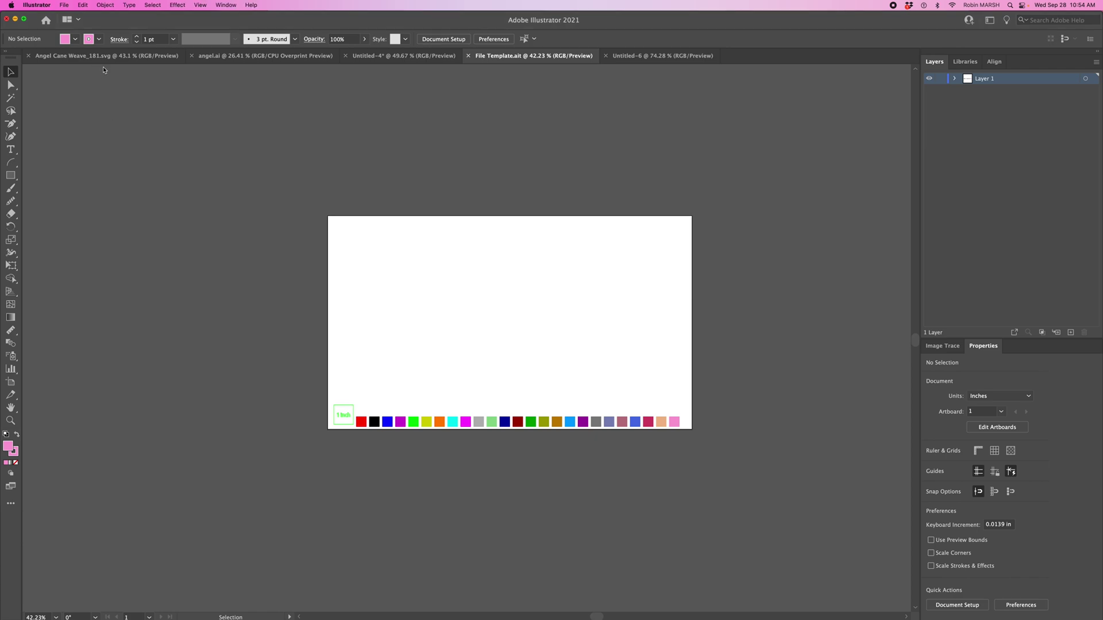
left_click(65, 4)
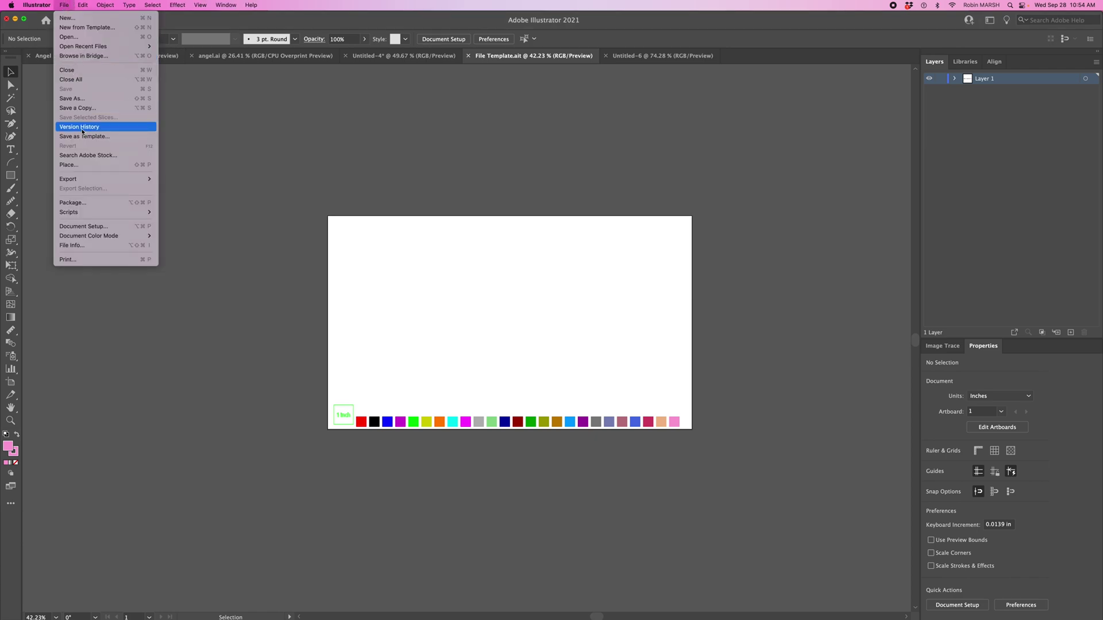
left_click(79, 19)
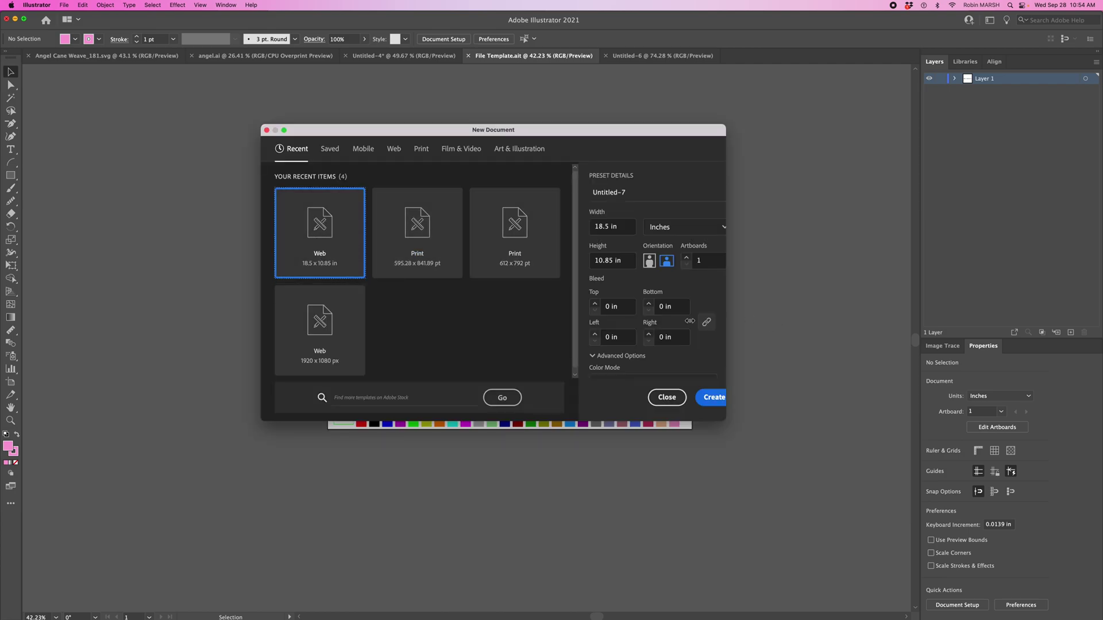
scroll(689, 321, "down", 4)
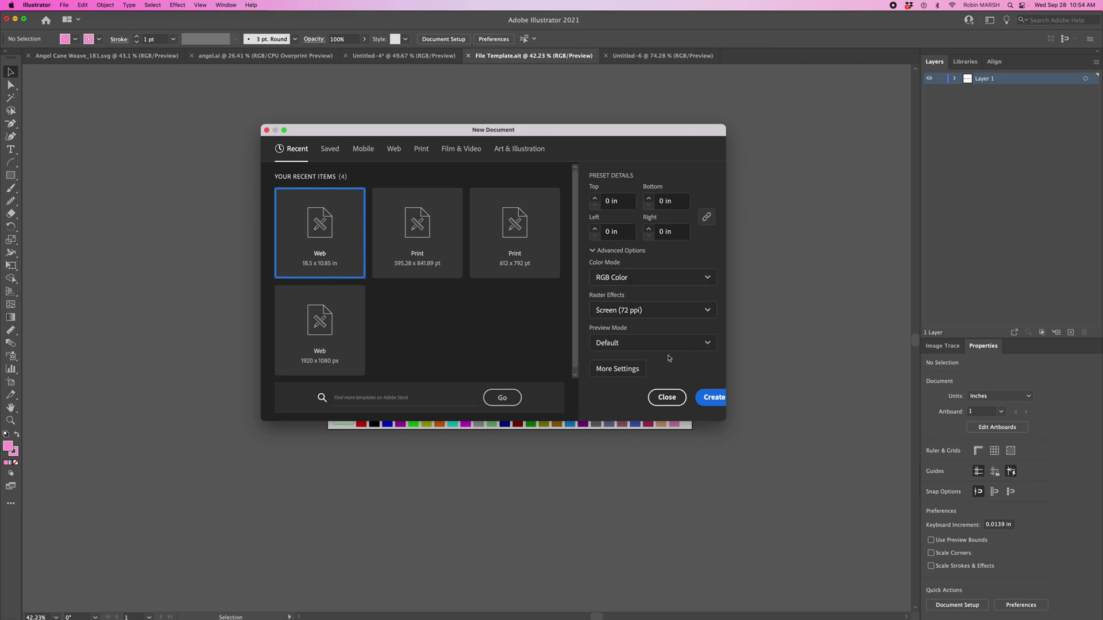
left_click(713, 400)
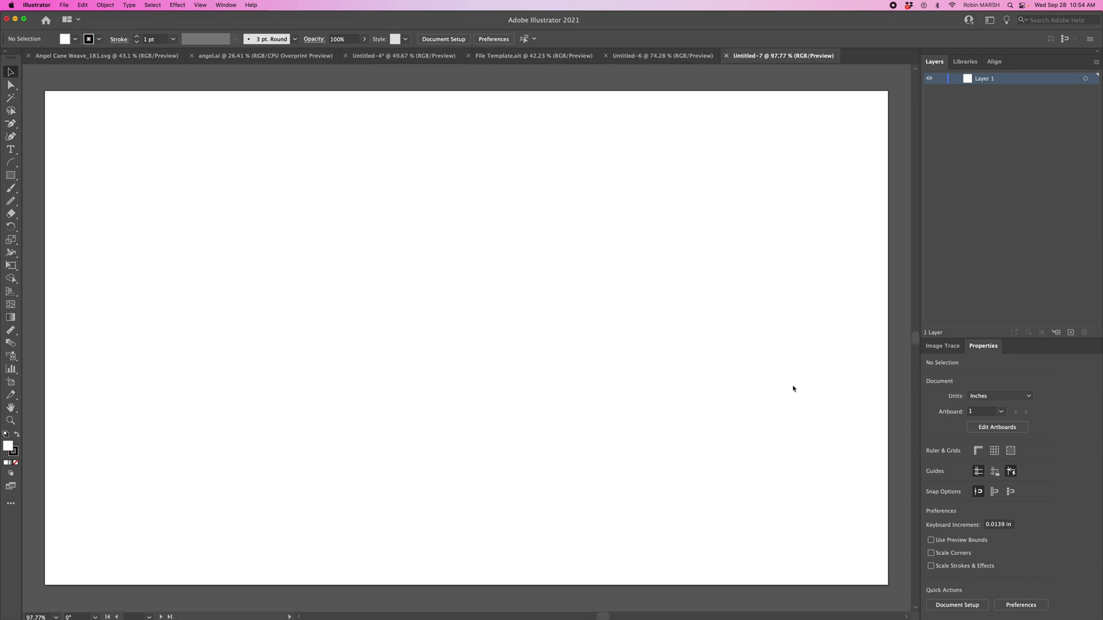
scroll(792, 390, "right", 5)
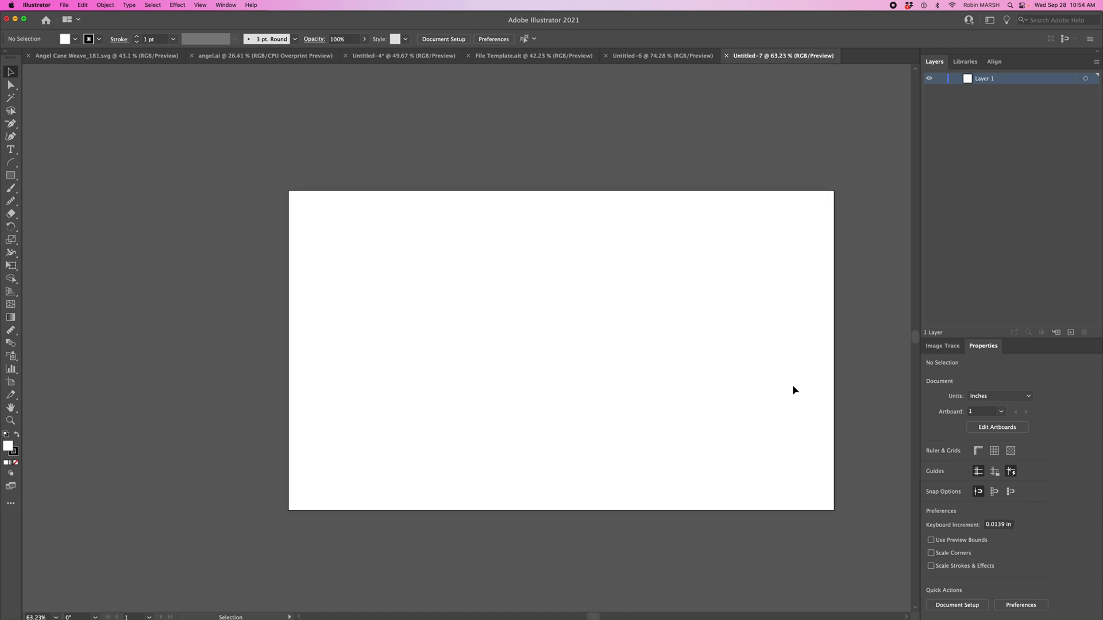
scroll(793, 390, "down", 3)
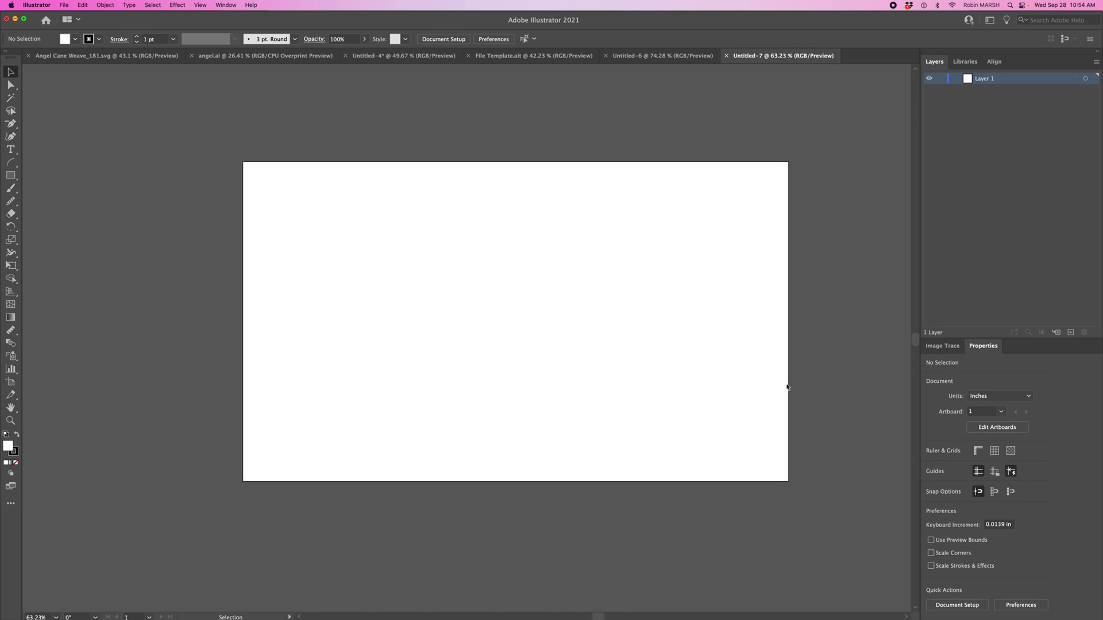
Step: Drag the colour-values screenshot from the Finder Desktop onto the canvas left of the artboard
left_click(194, 602)
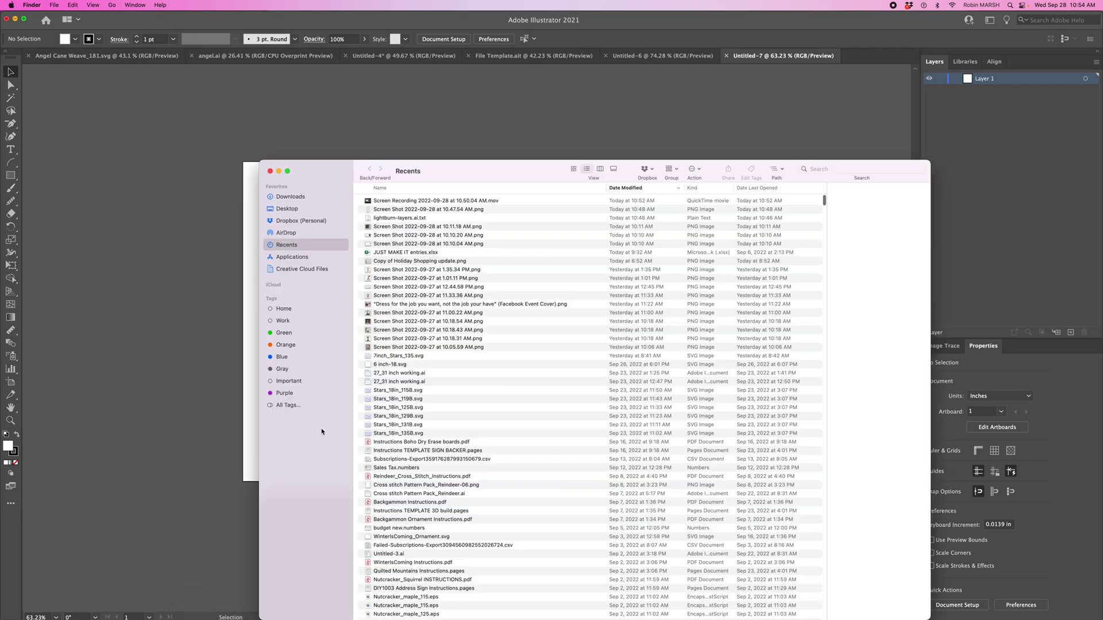
left_click(286, 208)
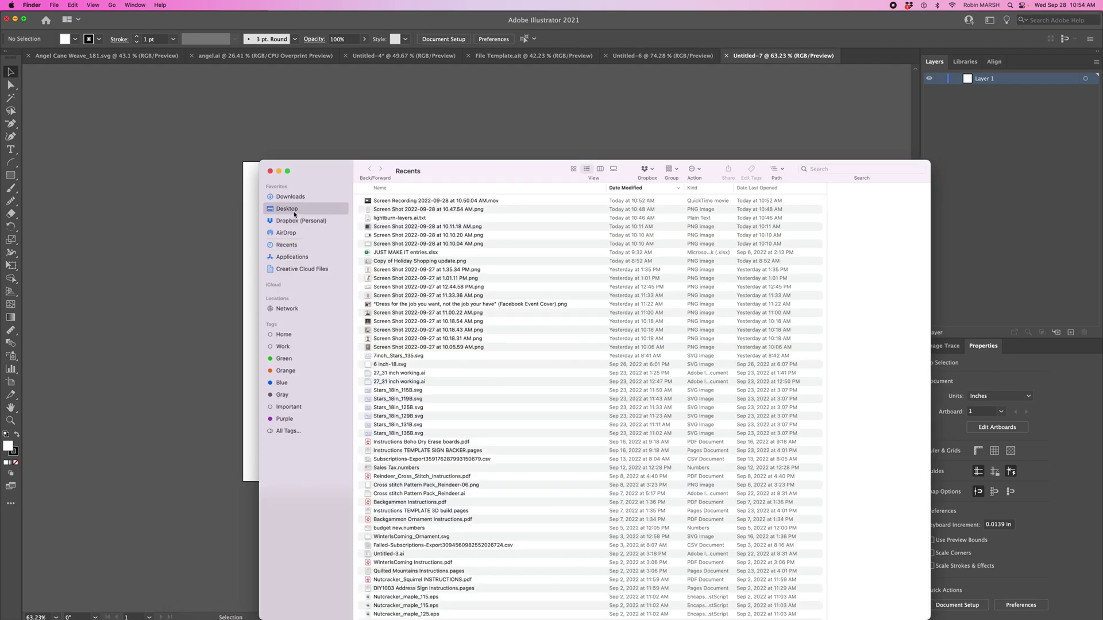
left_click(402, 218)
left_click(402, 210)
left_click_drag(403, 212, 208, 318)
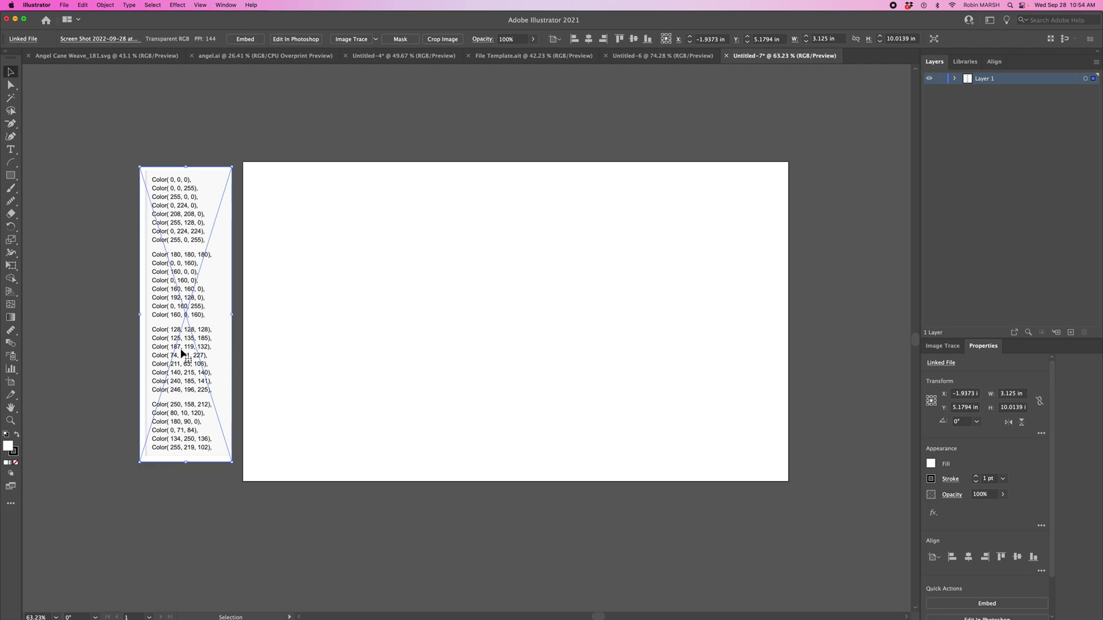
Step: Deselect the placed reference screenshot by clicking empty canvas
left_click(276, 440)
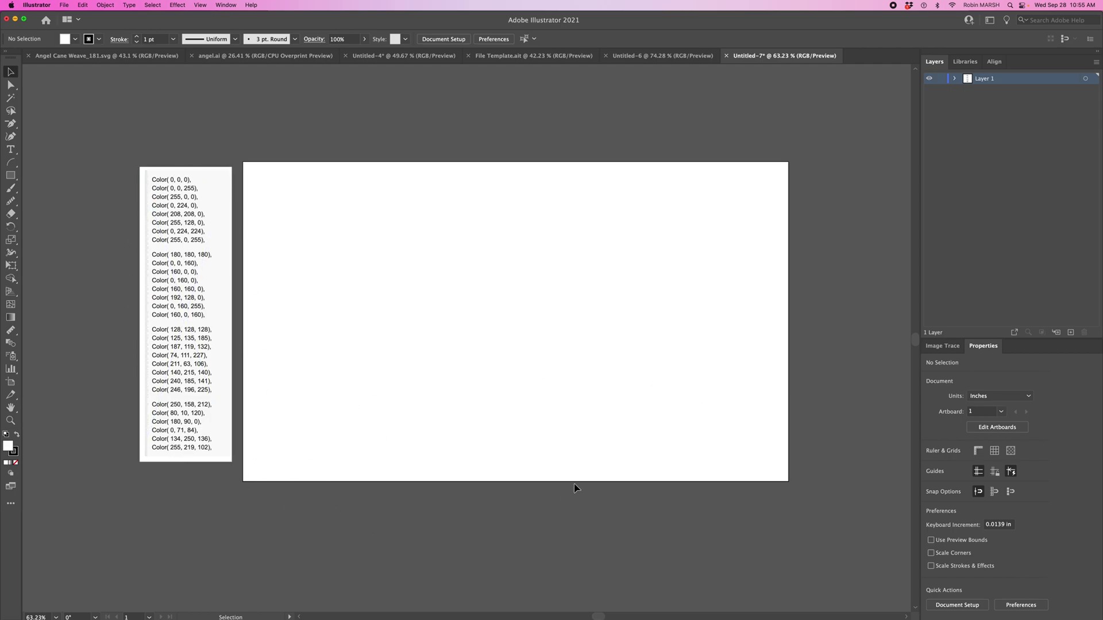
Step: Draw a small square near the artboard's bottom-left and paste two copies beside it
key("m")
mouse_move(296, 449)
left_mouse_down()
mouse_move(333, 477)
mouse_move(324, 476)
left_mouse_up()
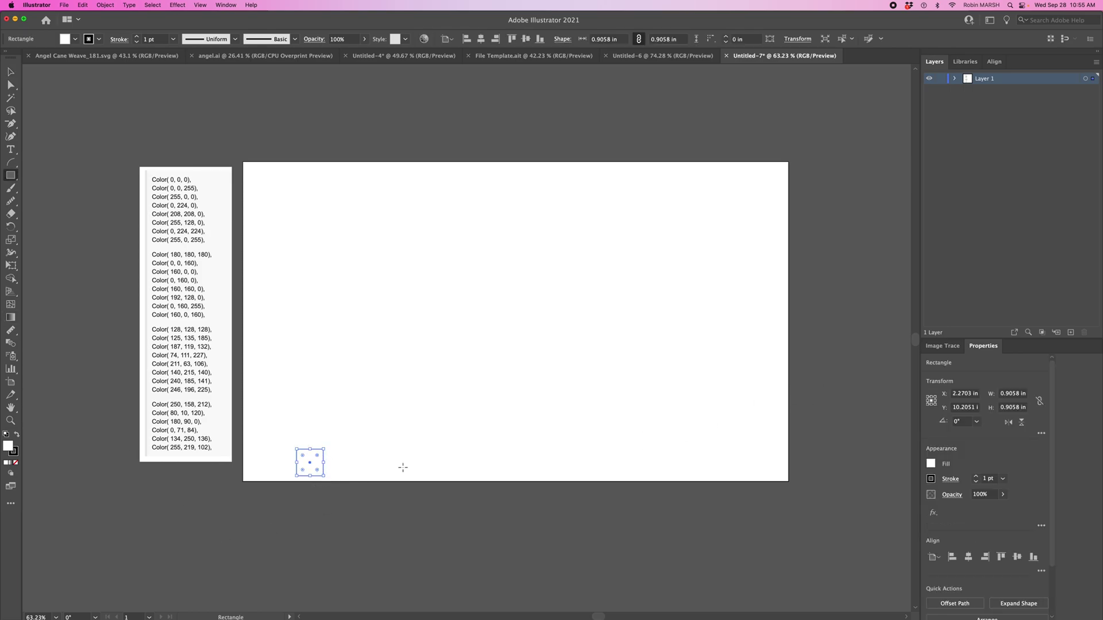
key("ctrl+v")
left_click_drag(468, 343, 349, 467)
key("ctrl+v")
left_click_drag(468, 340, 392, 461)
left_click_drag(283, 419, 471, 487)
key("ctrl+z")
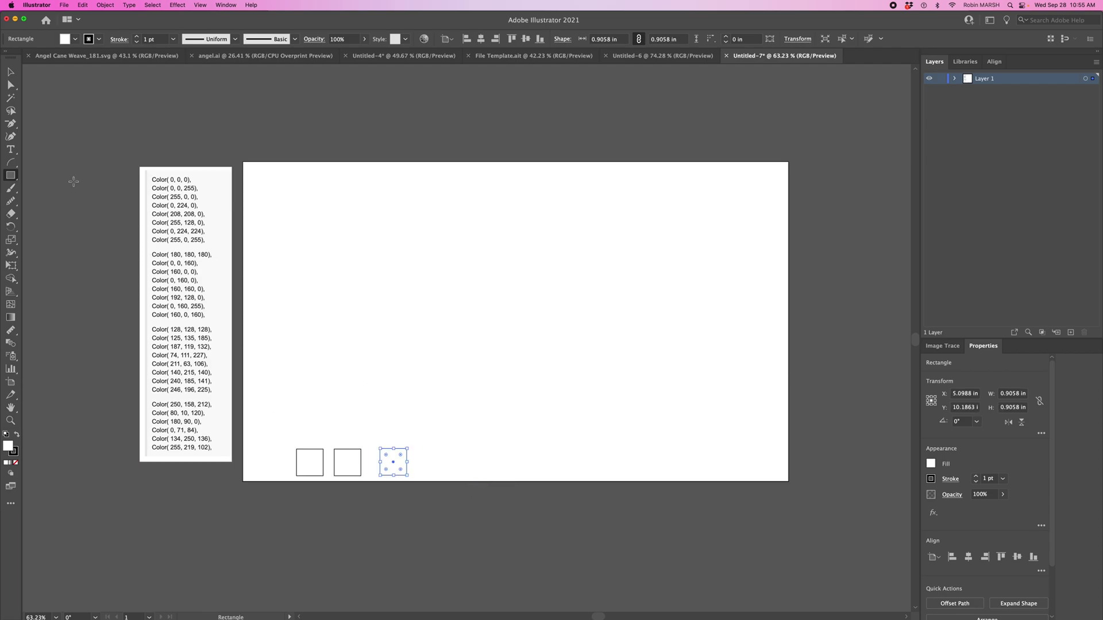
Step: Distribute the three squares evenly by centre and align them on one centre line
key("v")
left_click(274, 421)
left_click_drag(274, 424, 522, 510)
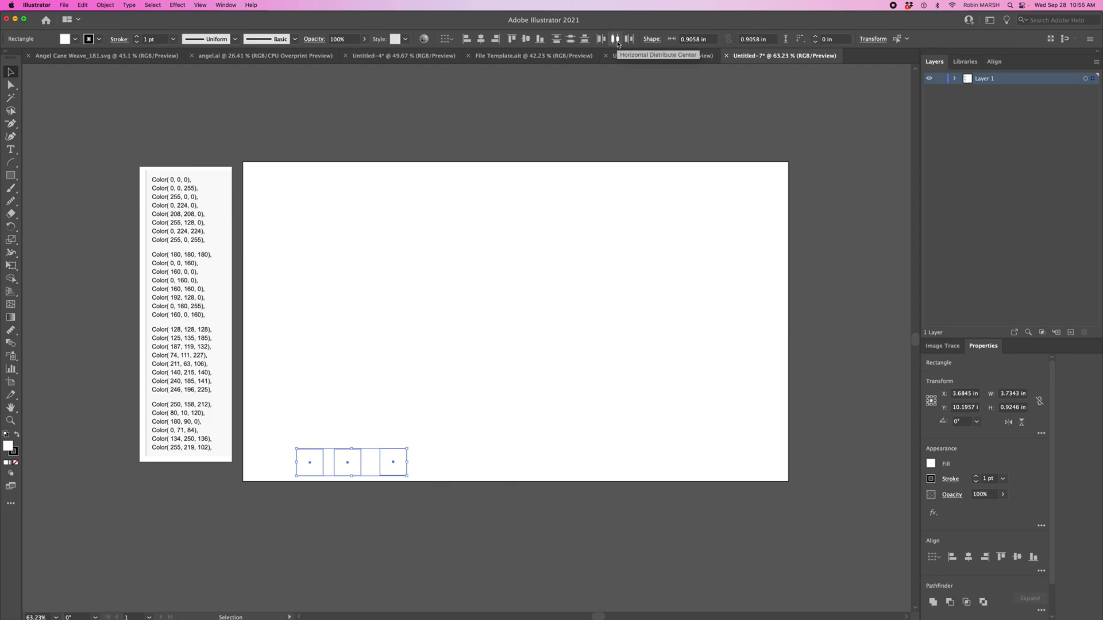
left_click(617, 44)
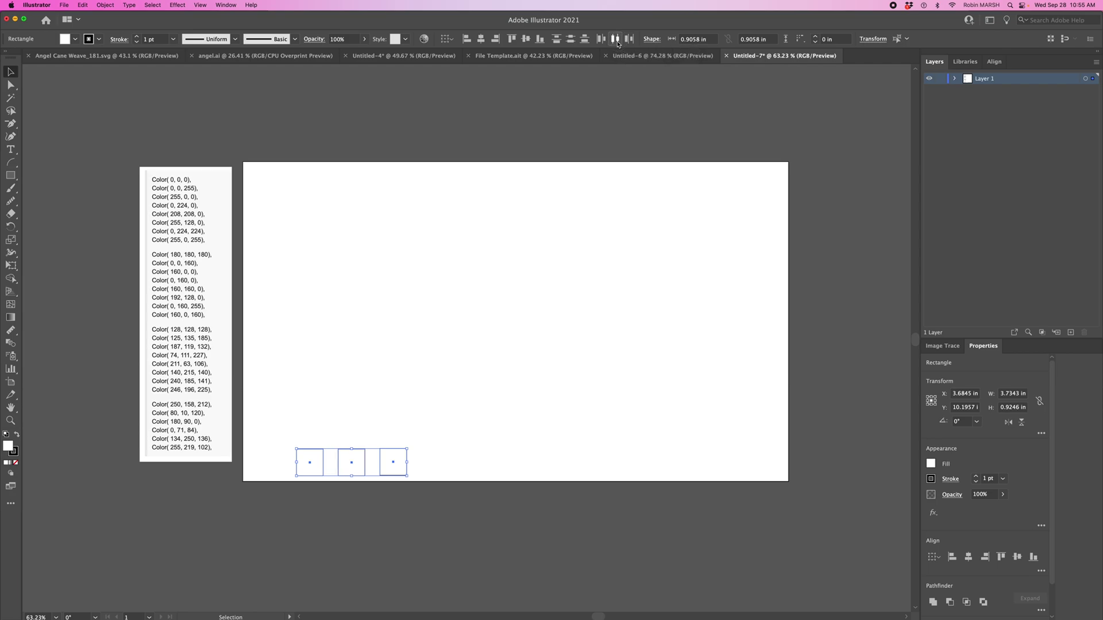
left_click(527, 40)
Step: Copy the three squares and place the copies to their right, extending the row
key("super+c")
key("super+v")
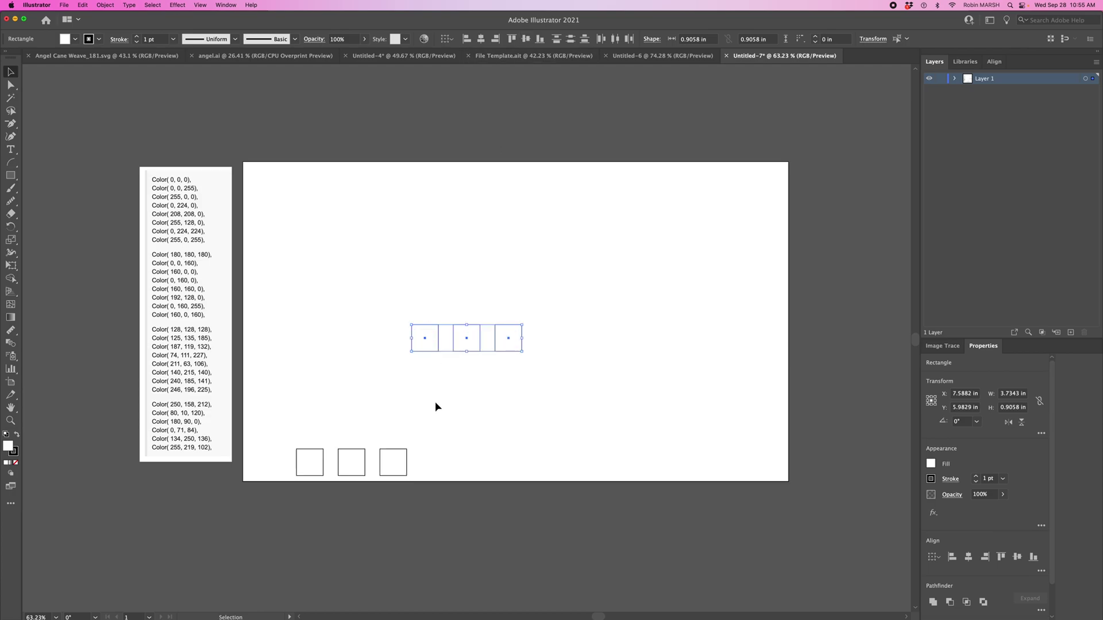
left_click_drag(468, 348, 479, 468)
key("super+z")
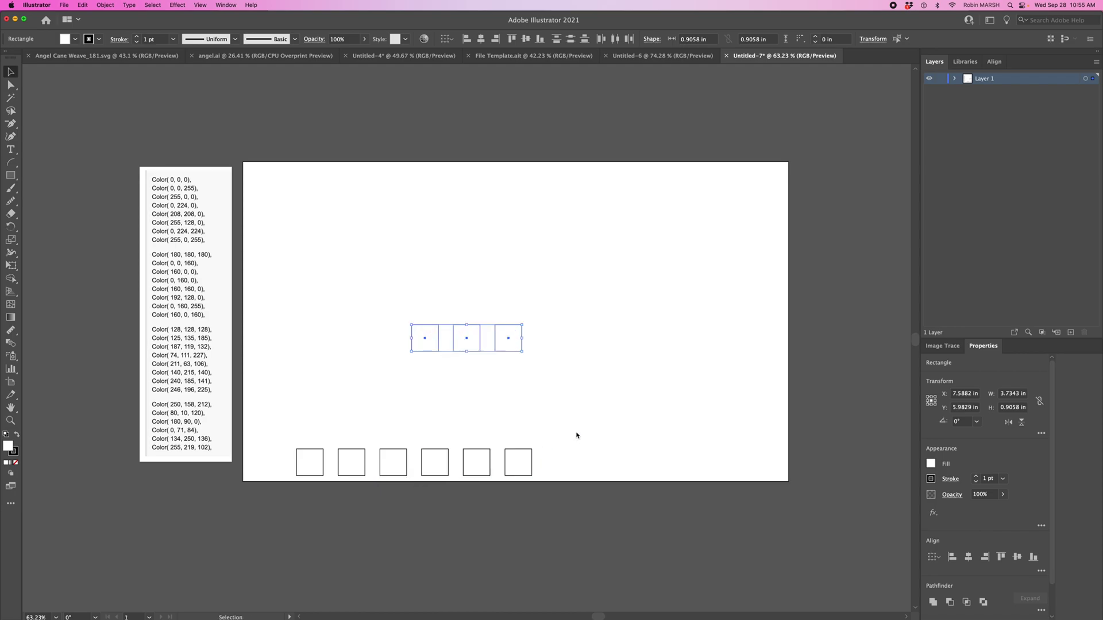
left_click_drag(467, 342, 602, 466)
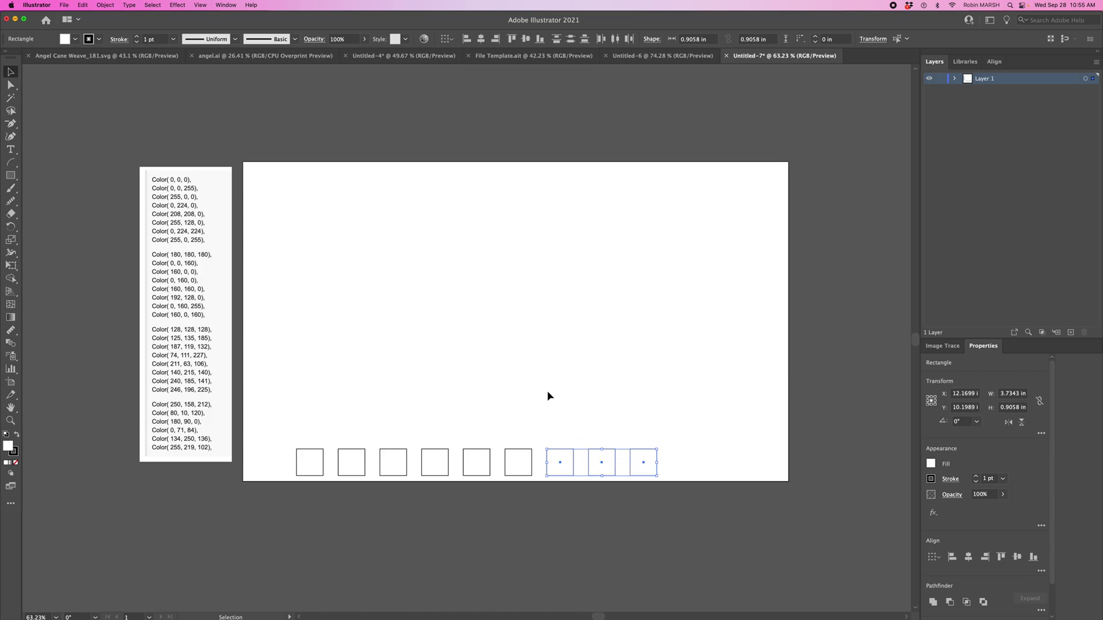
left_click(546, 391)
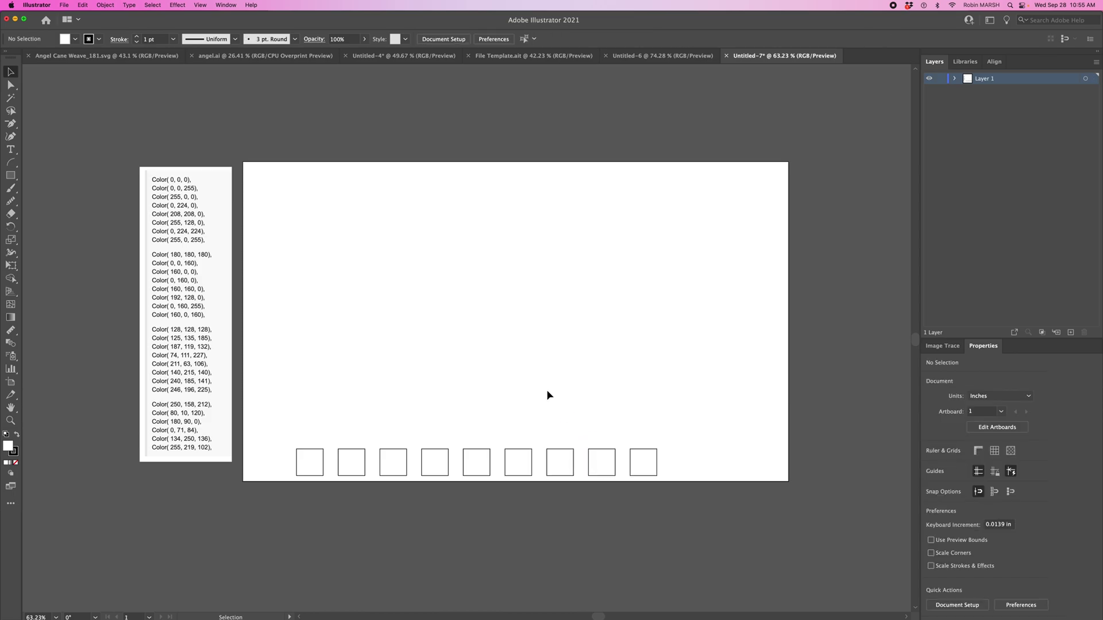
Step: Set the first square's fill to black (RGB 0, 0, 0)
left_click(312, 454)
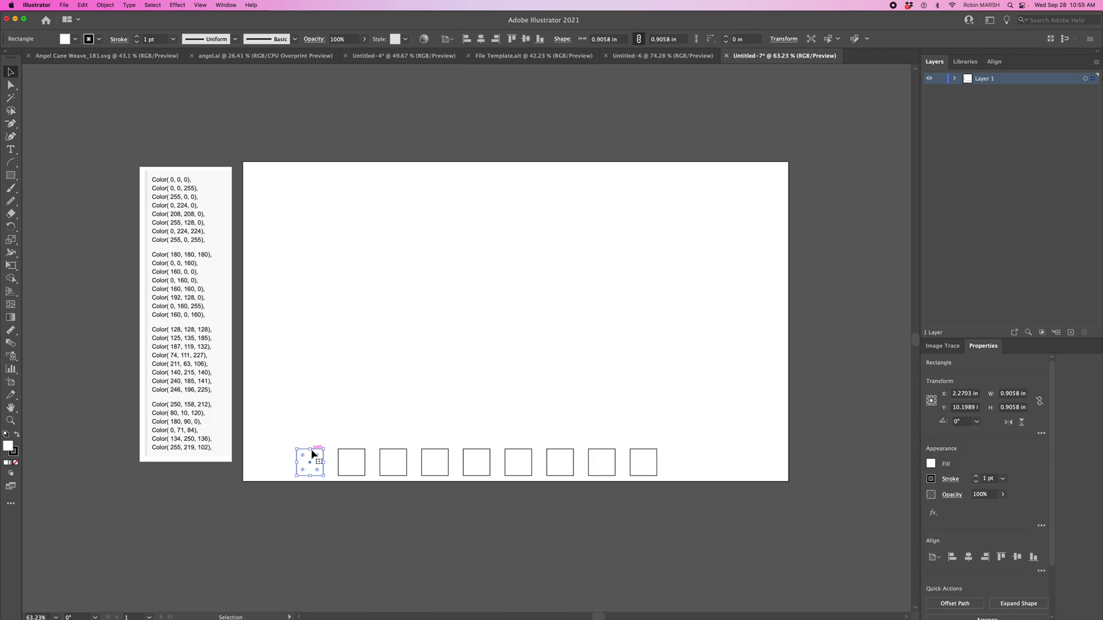
left_click(931, 463)
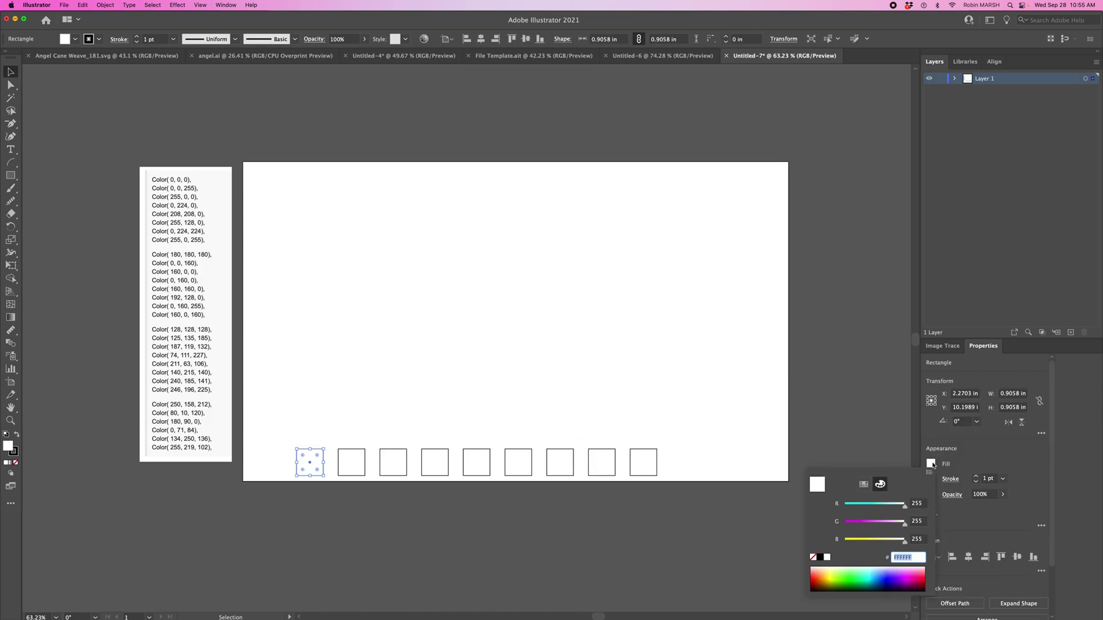
left_click(922, 503)
type("0")
key("Tab")
type("0")
key("Tab")
type("0")
key("Tab")
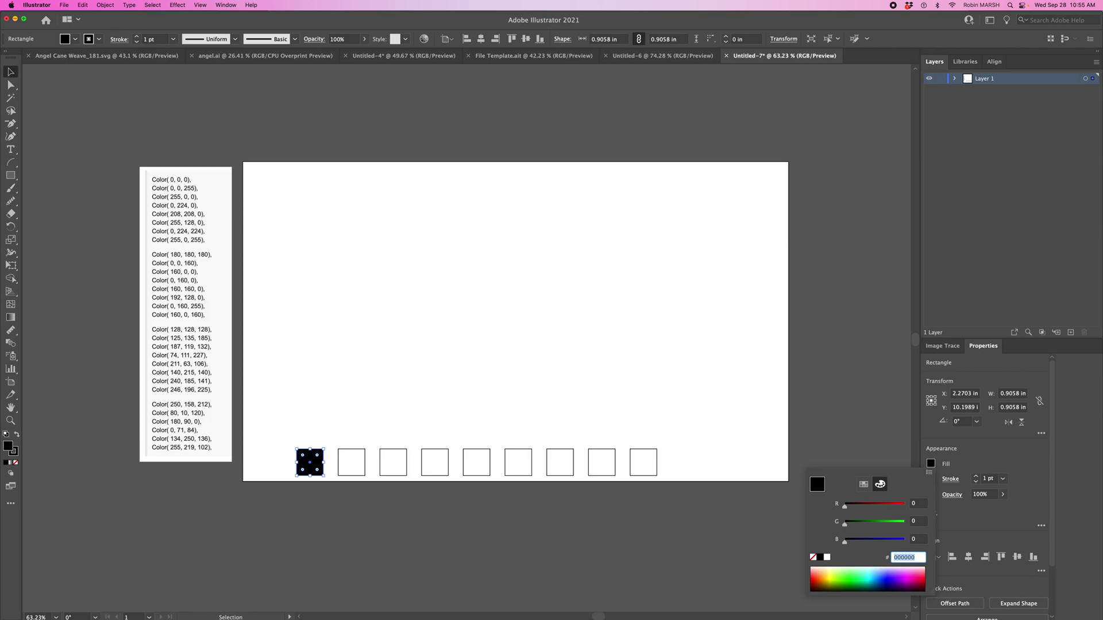
key("Return")
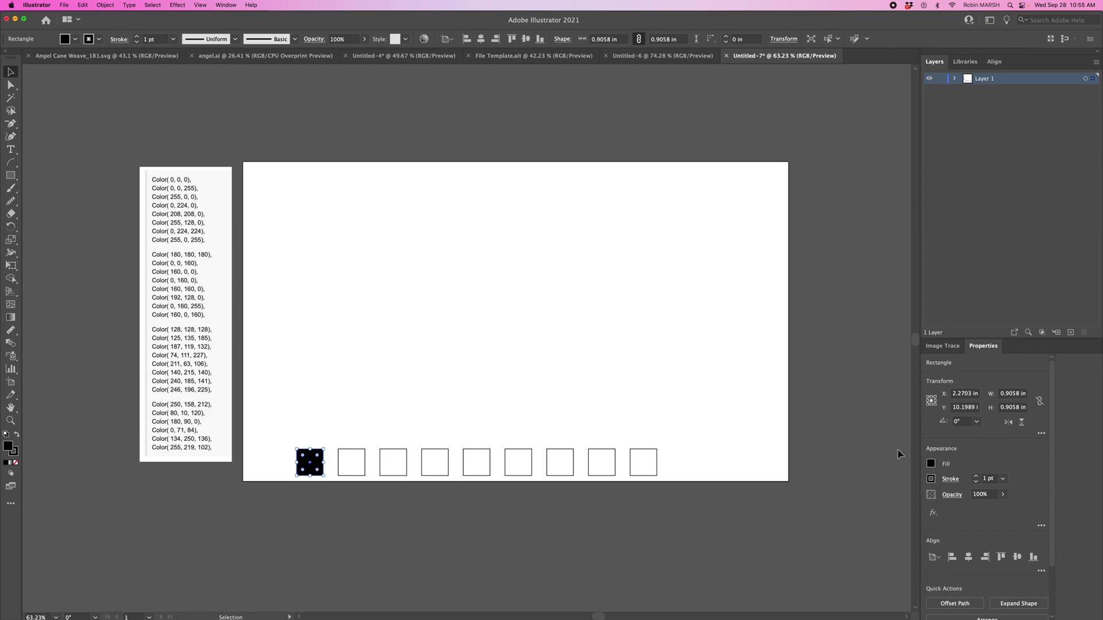
Step: Check the fill swatches and give the black square a matching outline
left_click(930, 464)
left_click(863, 484)
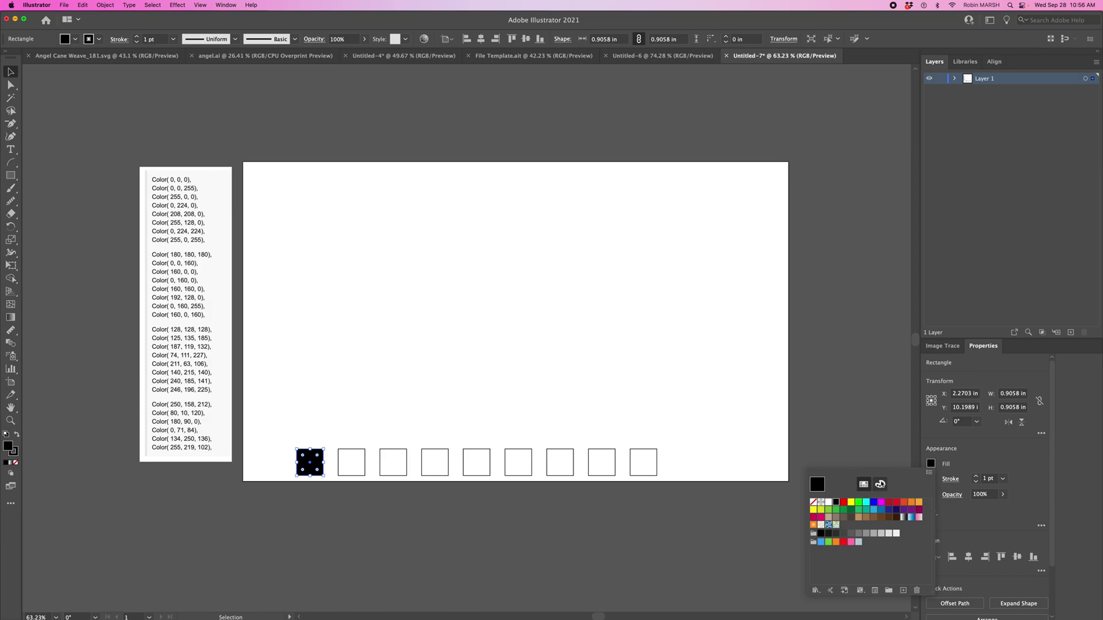
left_click(879, 485)
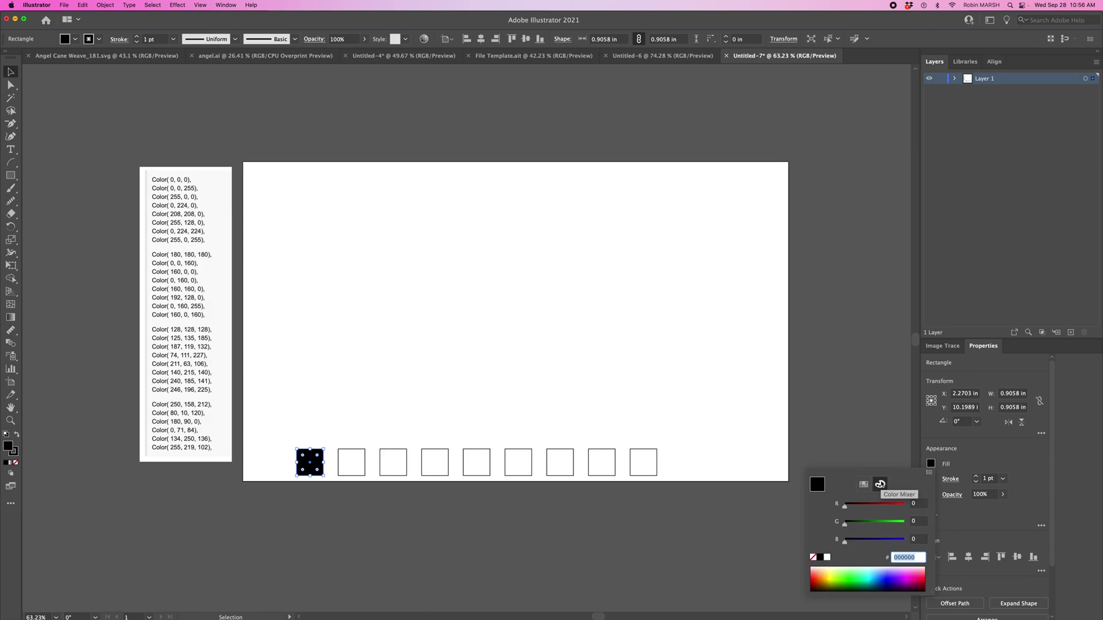
left_click(930, 479)
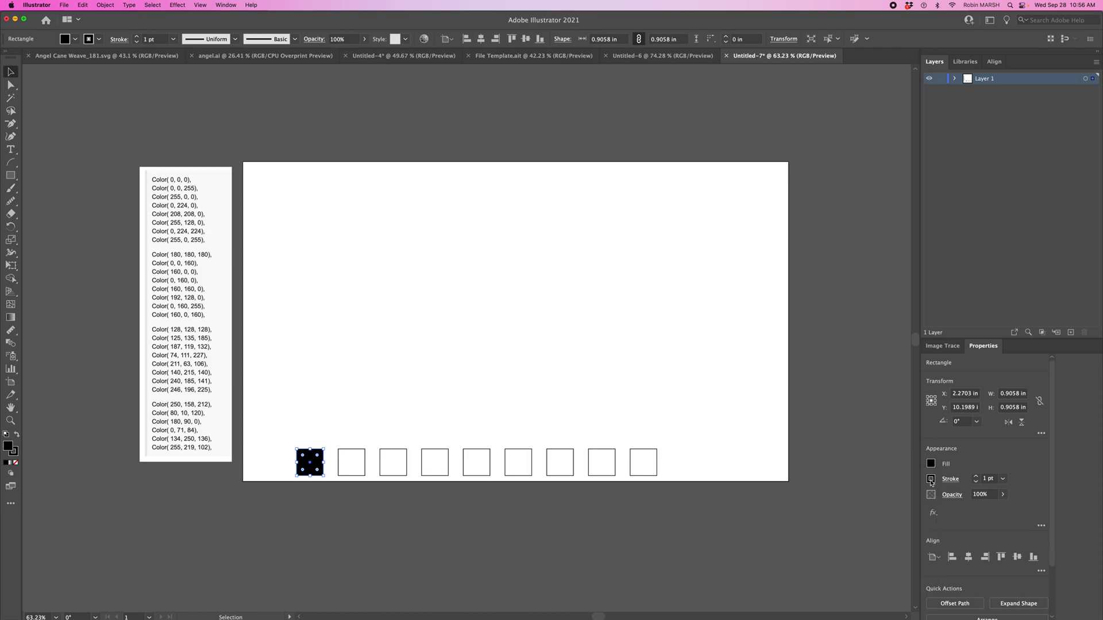
left_click(931, 480)
key("Escape")
left_click(747, 519)
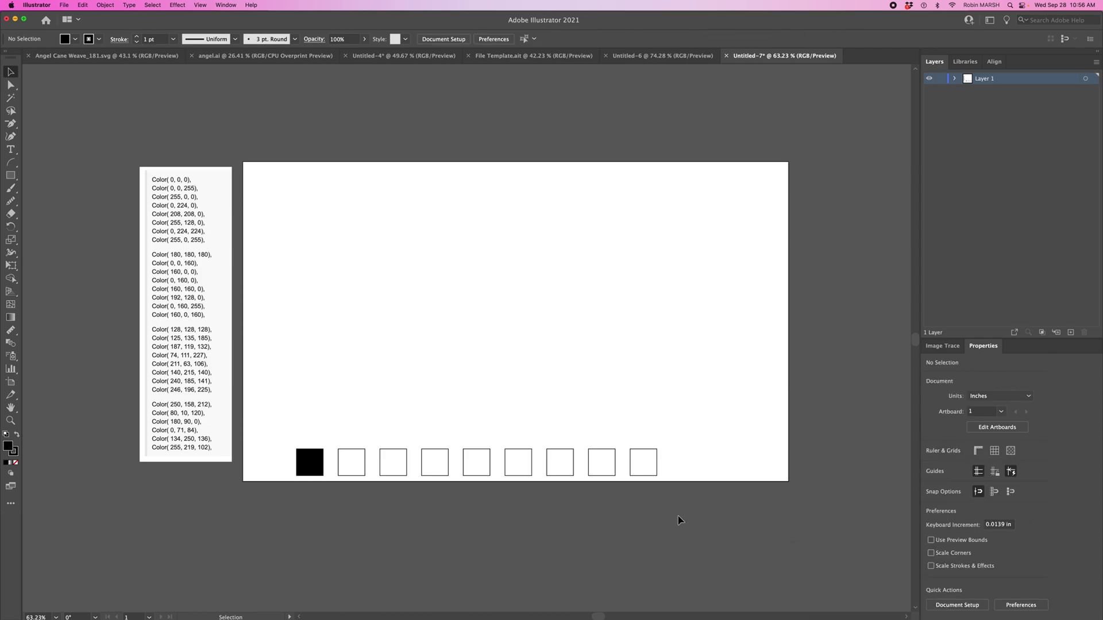
Step: Fill the second square blue (RGB 0, 0, 255)
left_click(347, 467)
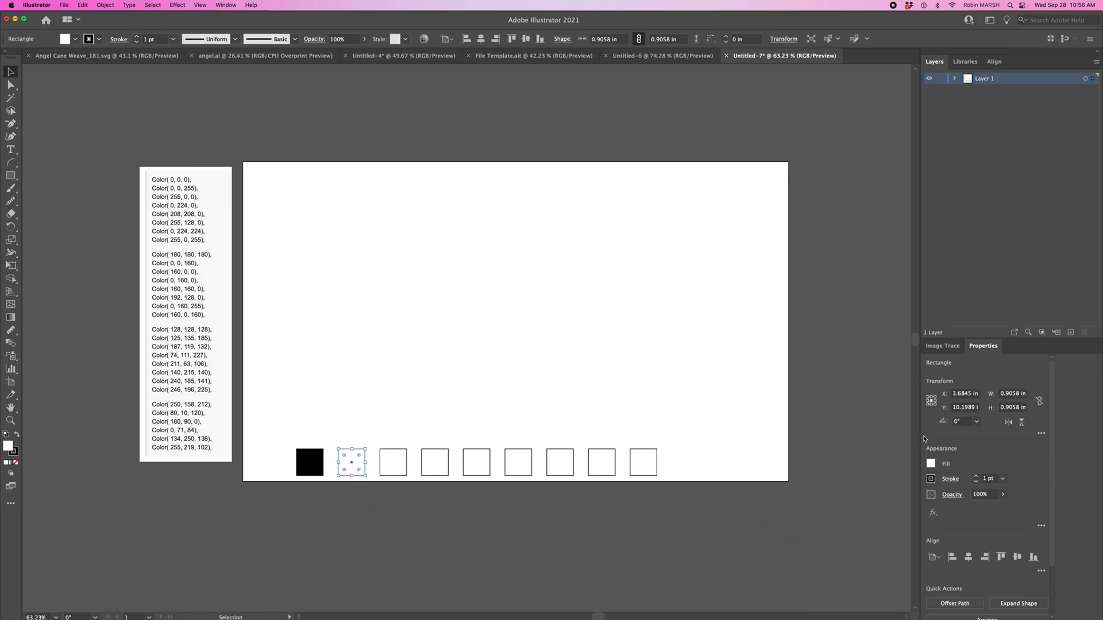
left_click(931, 462)
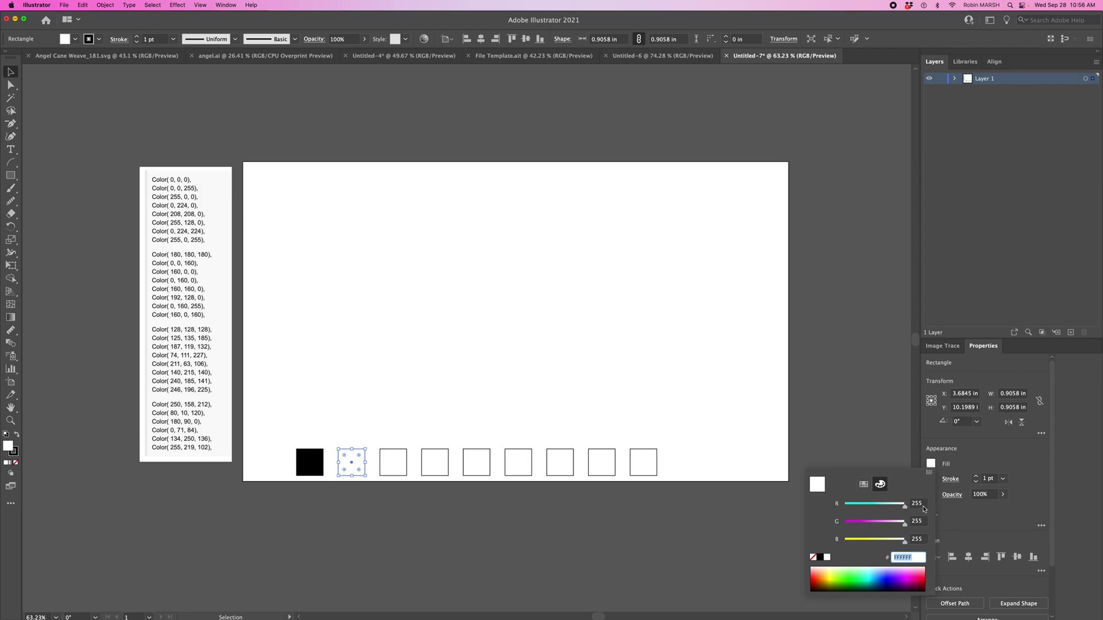
left_click(922, 505)
type("0")
key("Tab")
type("0")
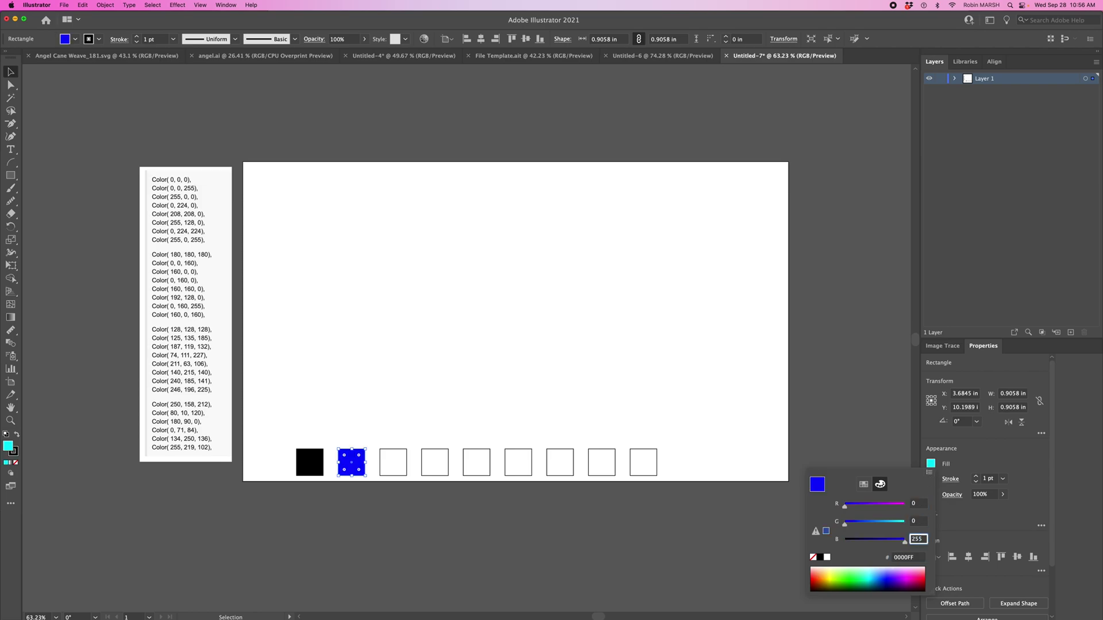
key("Tab")
key("Tab")
left_click(976, 455)
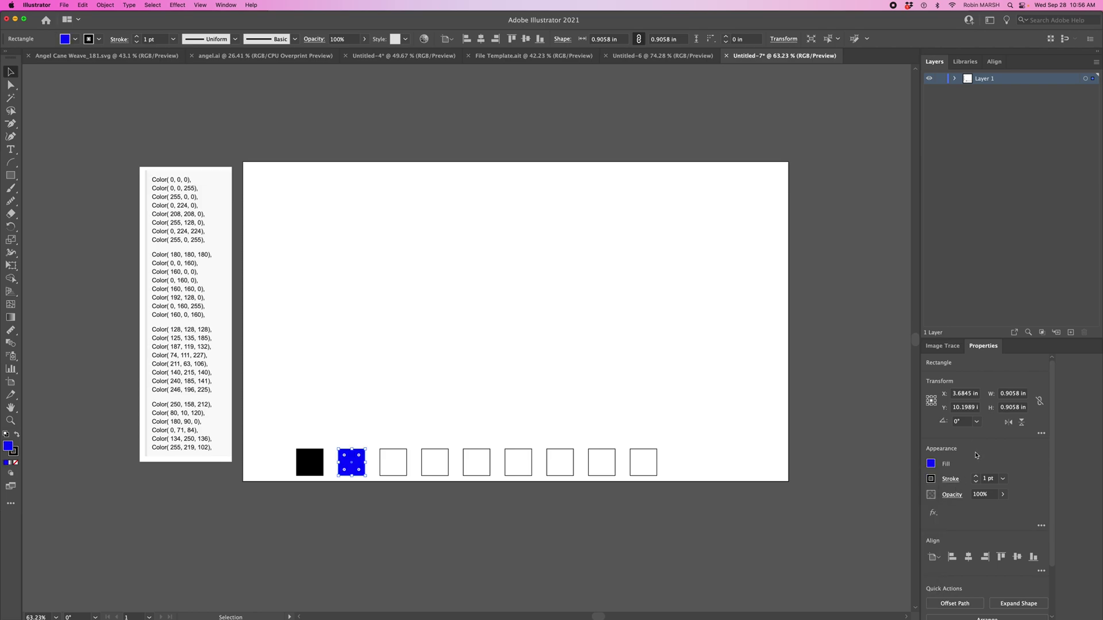
Step: Give the blue square a matching blue outline (RGB 0, 0, 255)
left_click(930, 479)
left_click(918, 518)
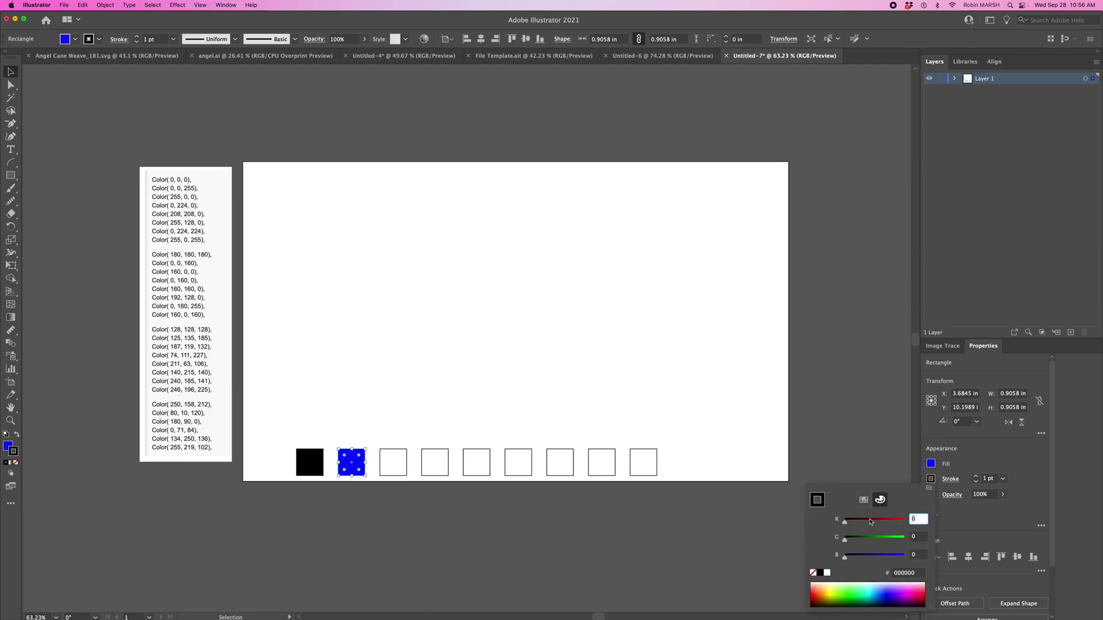
key("Tab")
key("Tab")
type("255")
key("Tab")
key("Return")
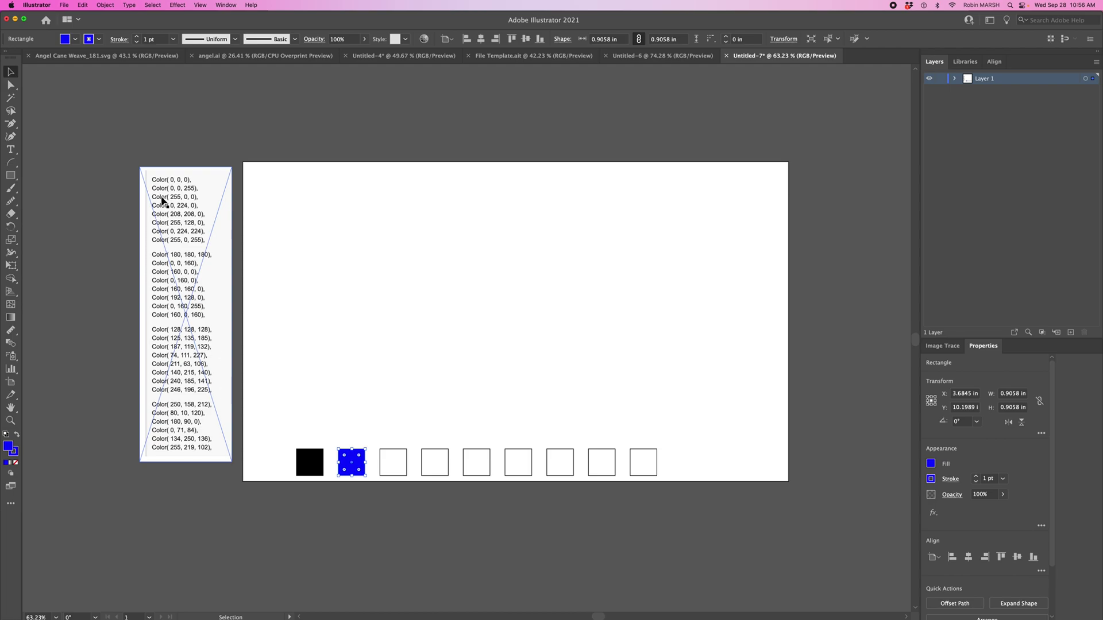
left_click(398, 389)
Step: Fill the third square red (RGB 255, 0, 0)
left_click(393, 465)
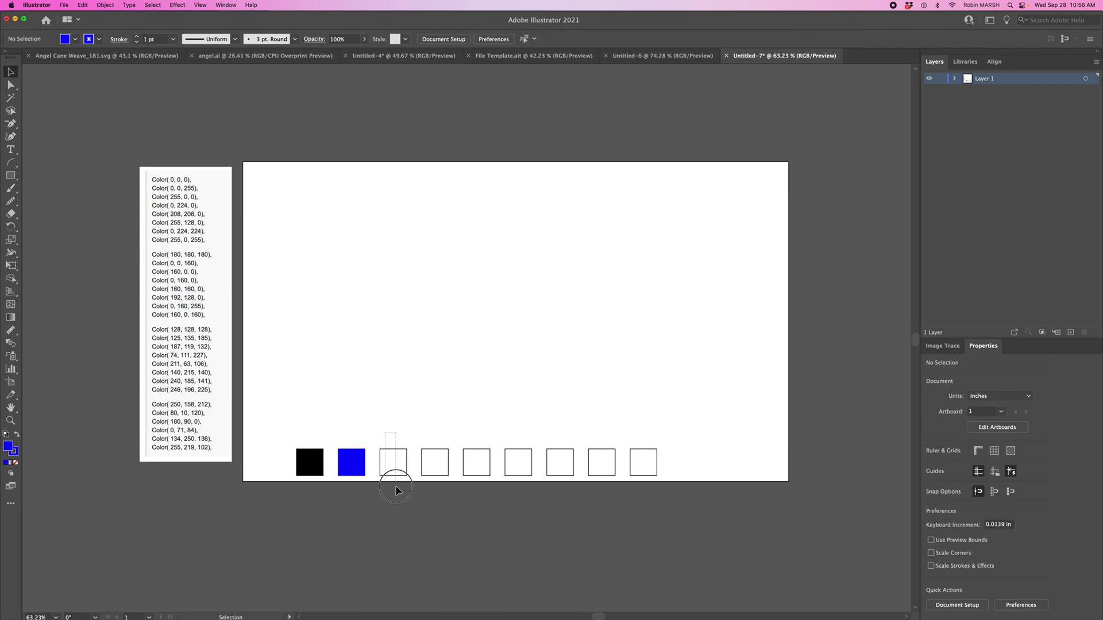
left_click(932, 464)
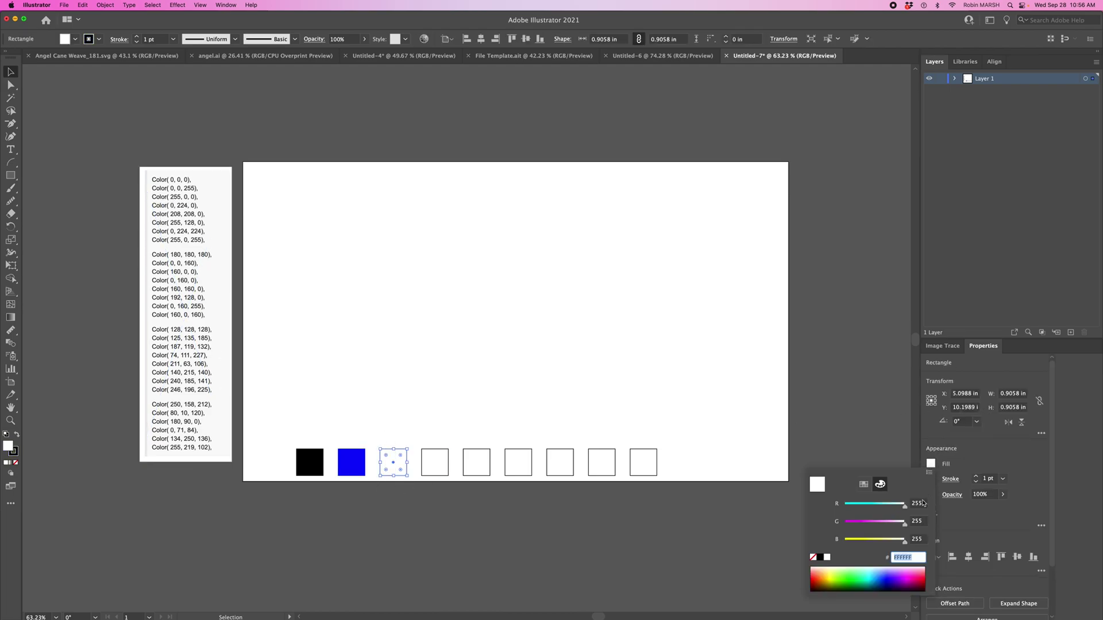
left_click(918, 521)
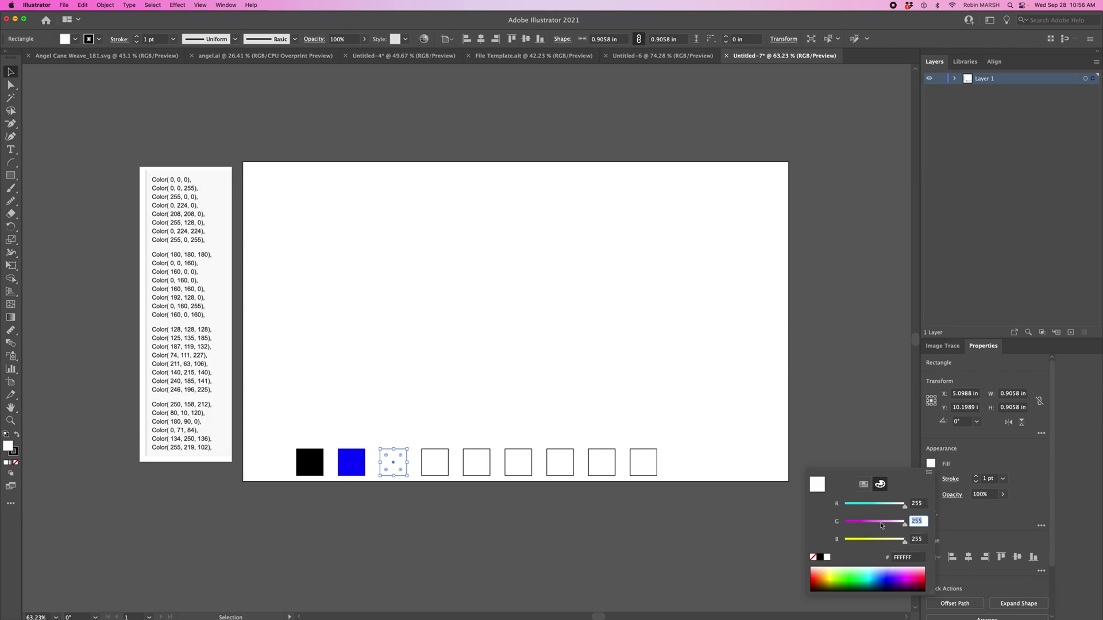
type("0")
key("Tab")
type("0")
key("Return")
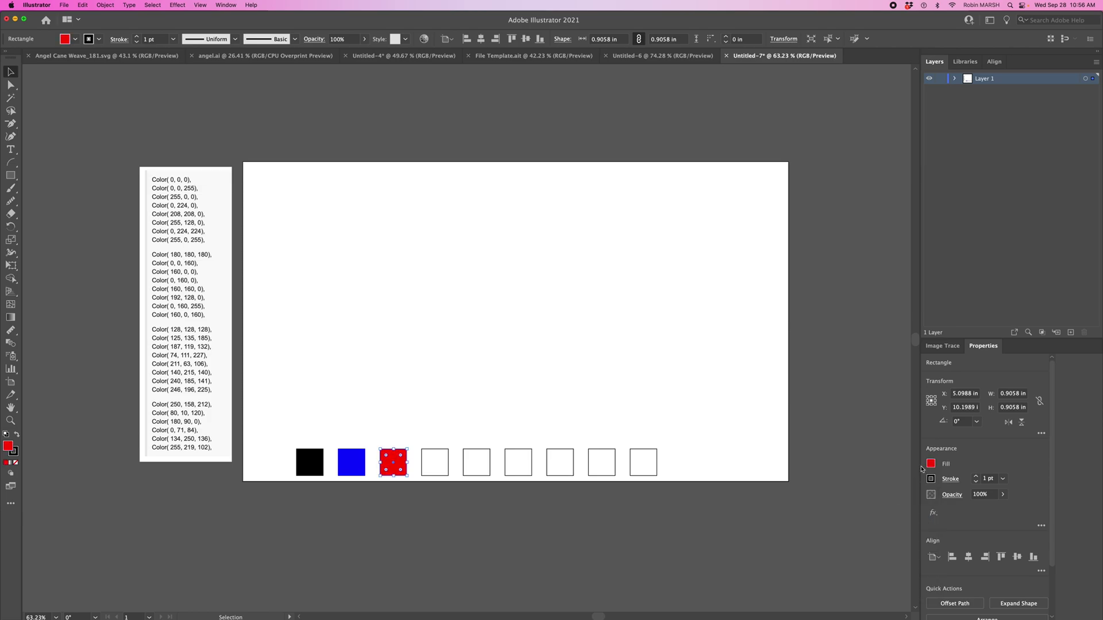
Step: Give the red square a matching red outline (RGB 255, 0, 0)
left_click(931, 479)
key("Tab")
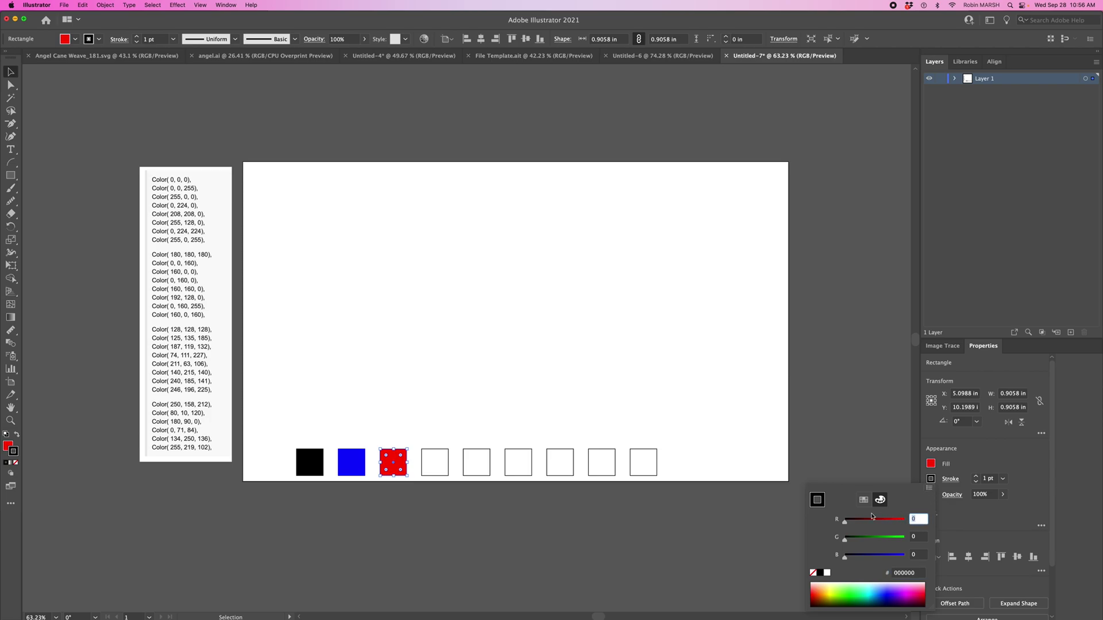
type("255")
key("Tab")
key("Tab")
key("Return")
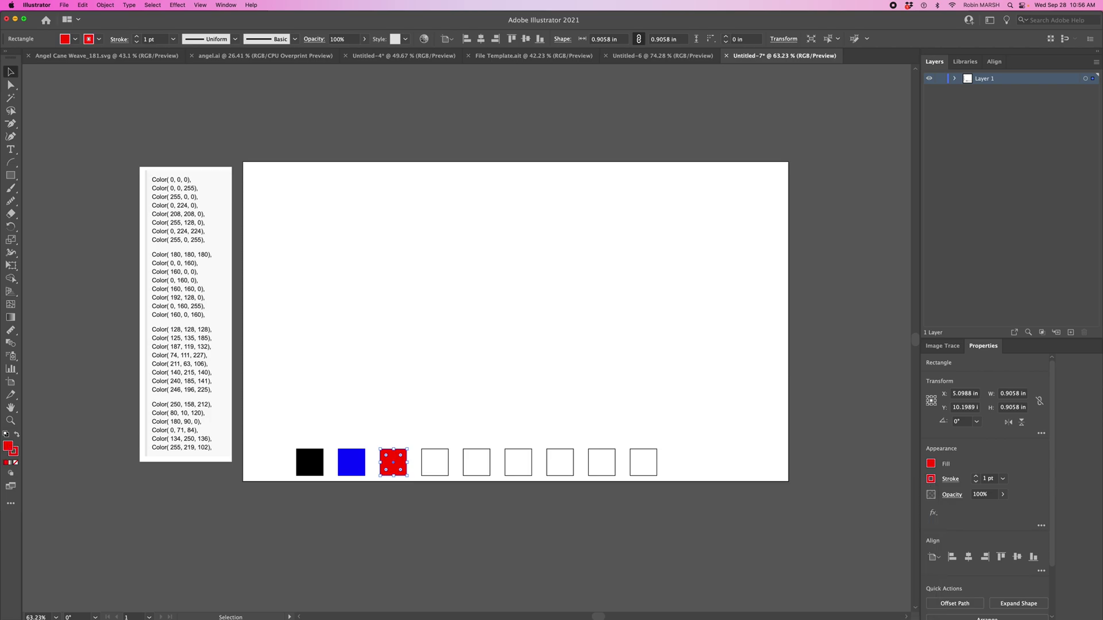
Step: Fill the fourth square green (RGB 0, 244, 0)
left_click(446, 465)
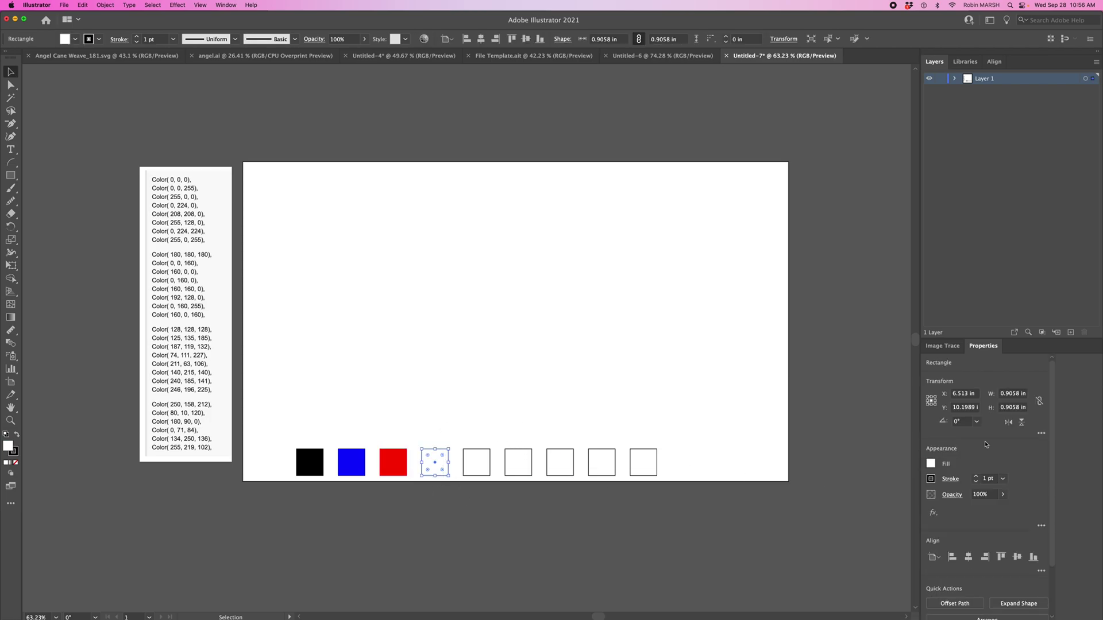
left_click(935, 465)
key("Tab")
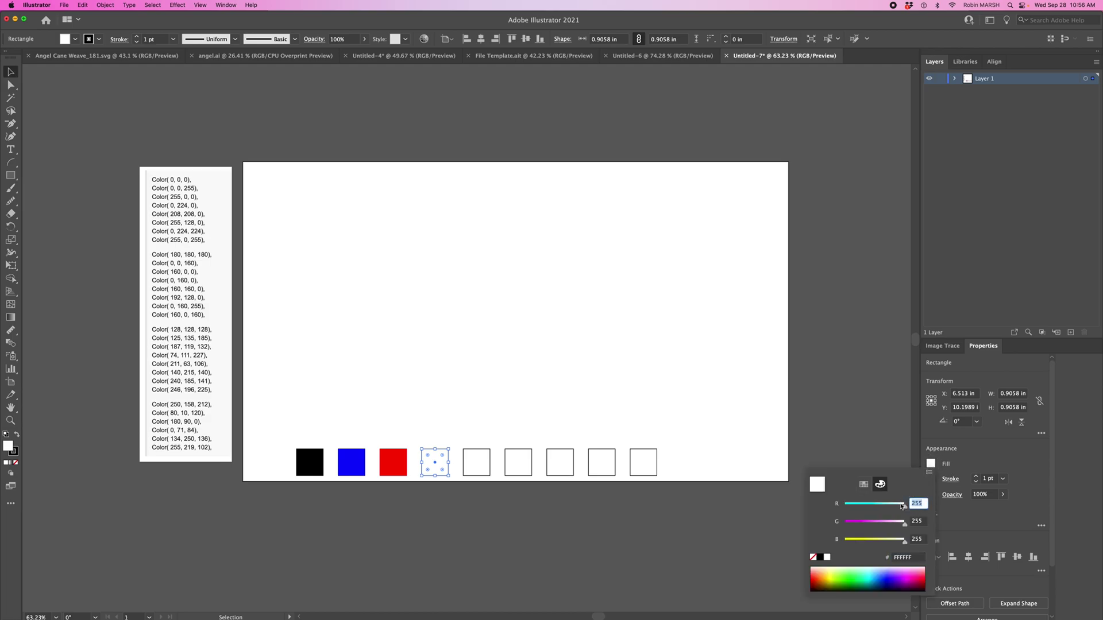
type("0")
key("Tab")
type("244")
key("Tab")
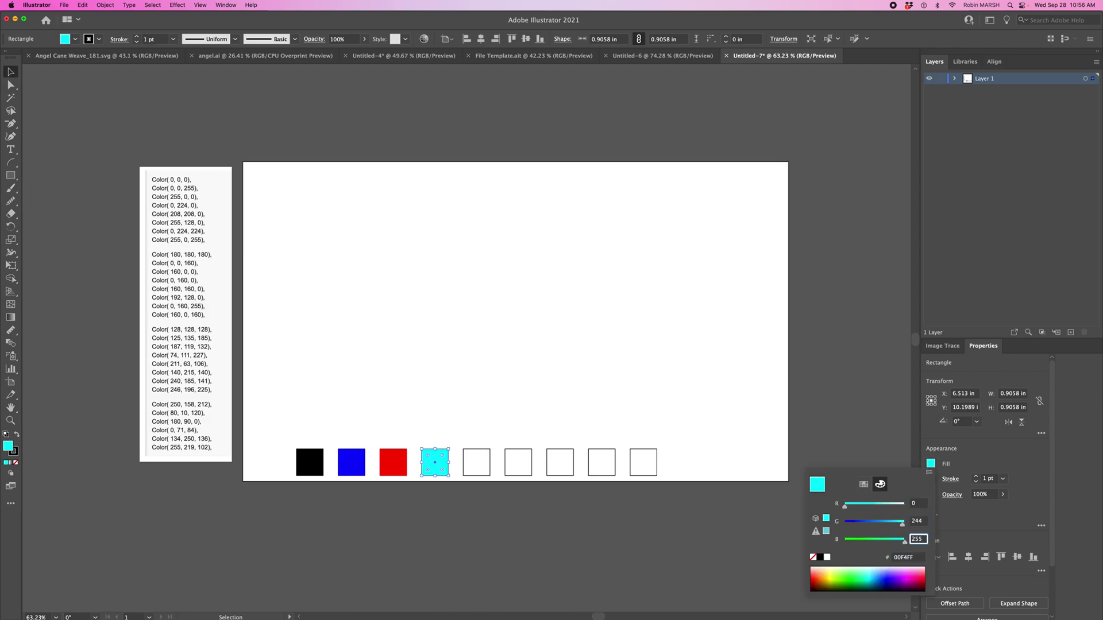
type("0")
key("Return")
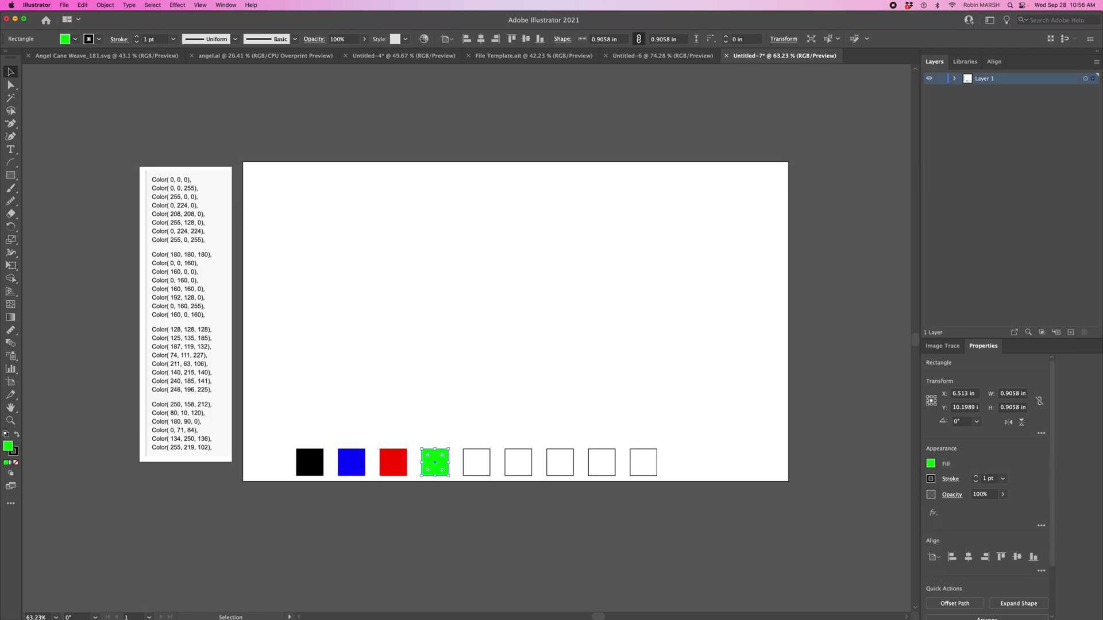
Step: Give the green square a matching green outline (RGB 0, 244, 0)
left_click(930, 478)
left_click(919, 520)
type("0")
key("Tab")
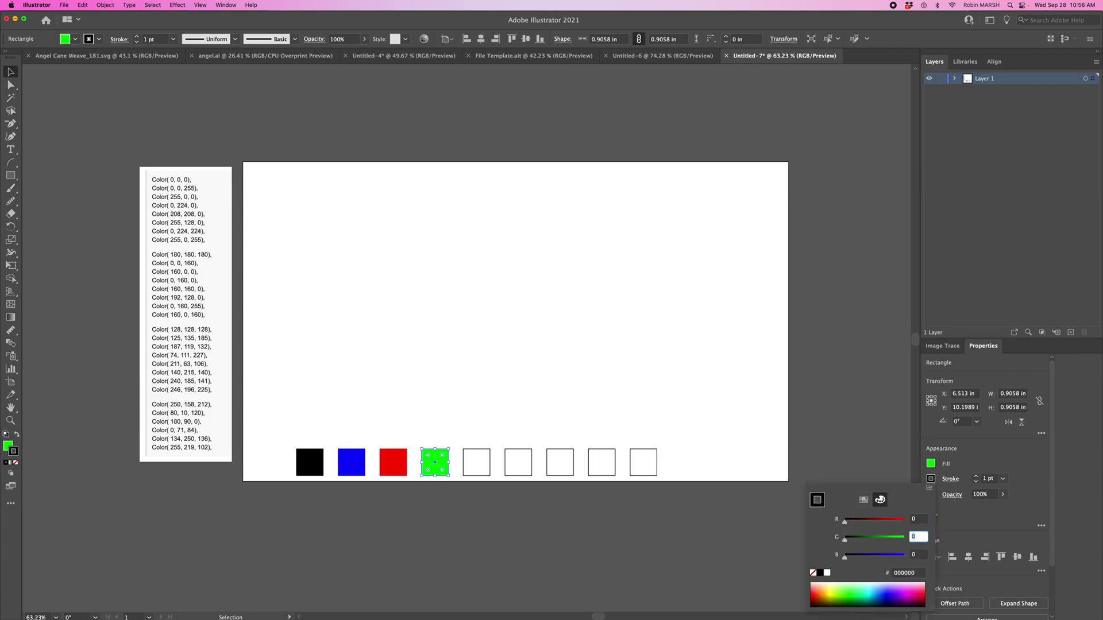
type("244")
key("Tab")
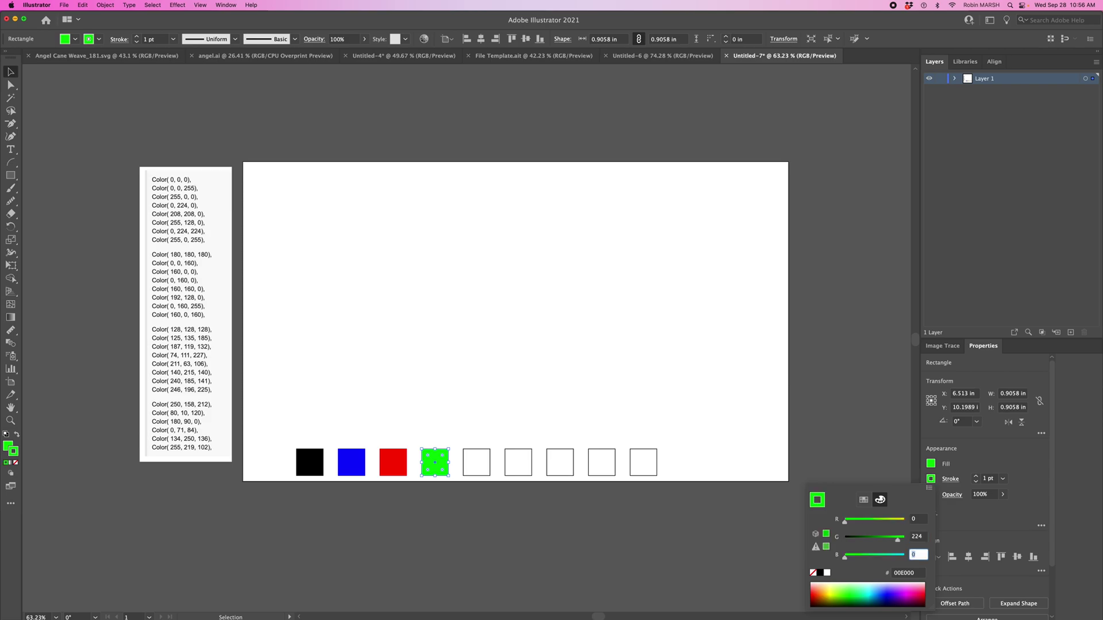
key("Tab")
key("Return")
left_click(635, 517)
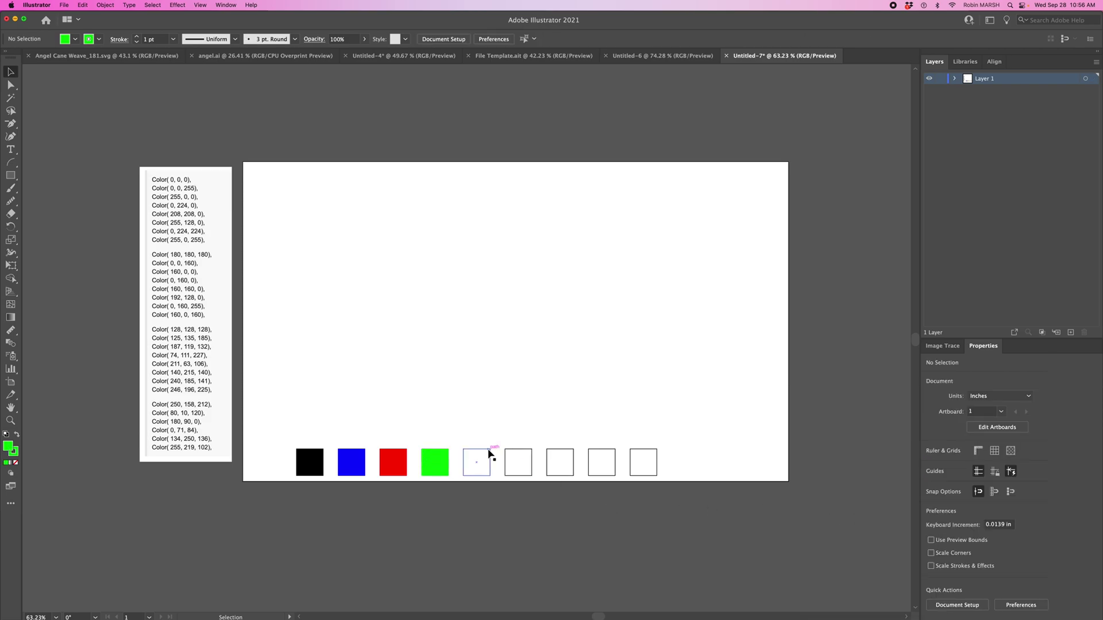
Step: Fill the fifth square yellow (RGB 208, 208, 0)
left_click(477, 470)
left_click(930, 464)
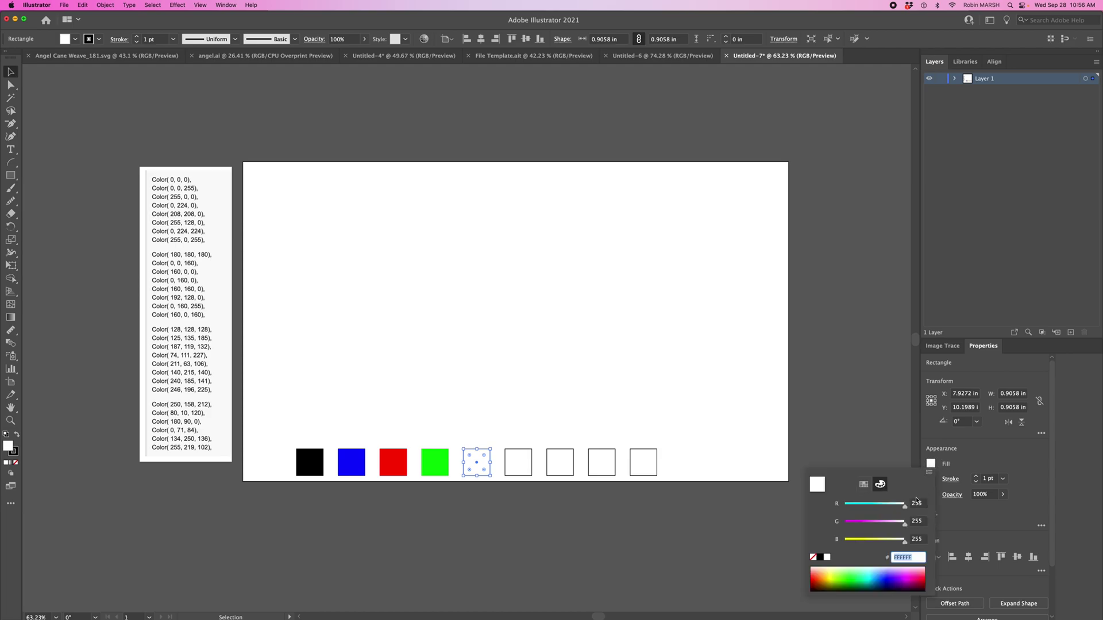
key("Tab")
type("2")
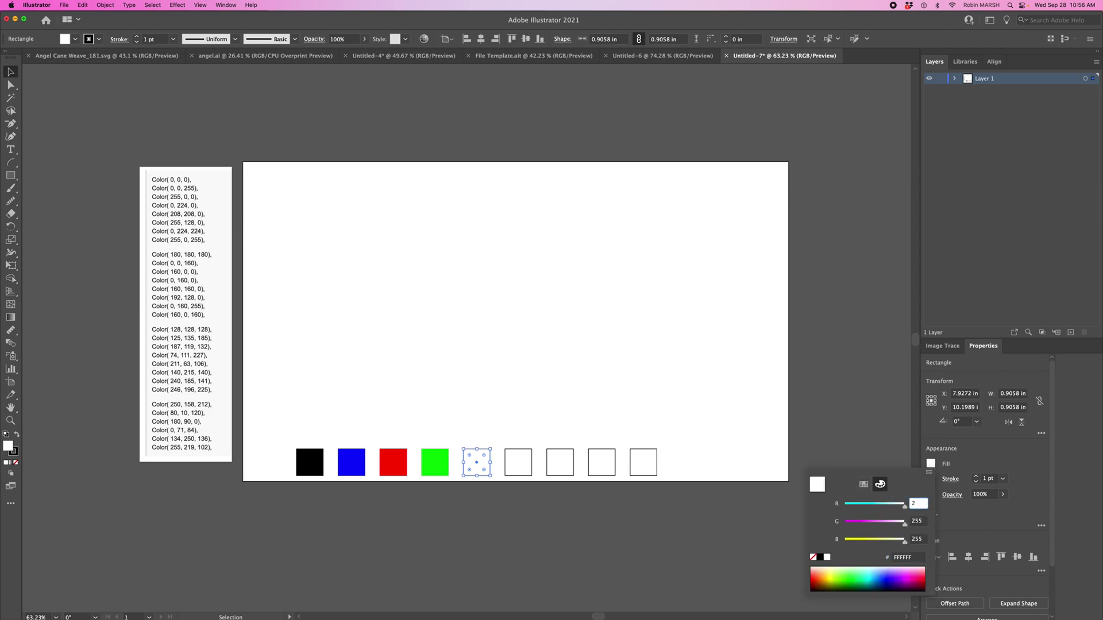
type("2")
key("BackSpace")
type("08")
key("Tab")
type("208")
key("Tab")
type("0")
key("Tab")
key("Return")
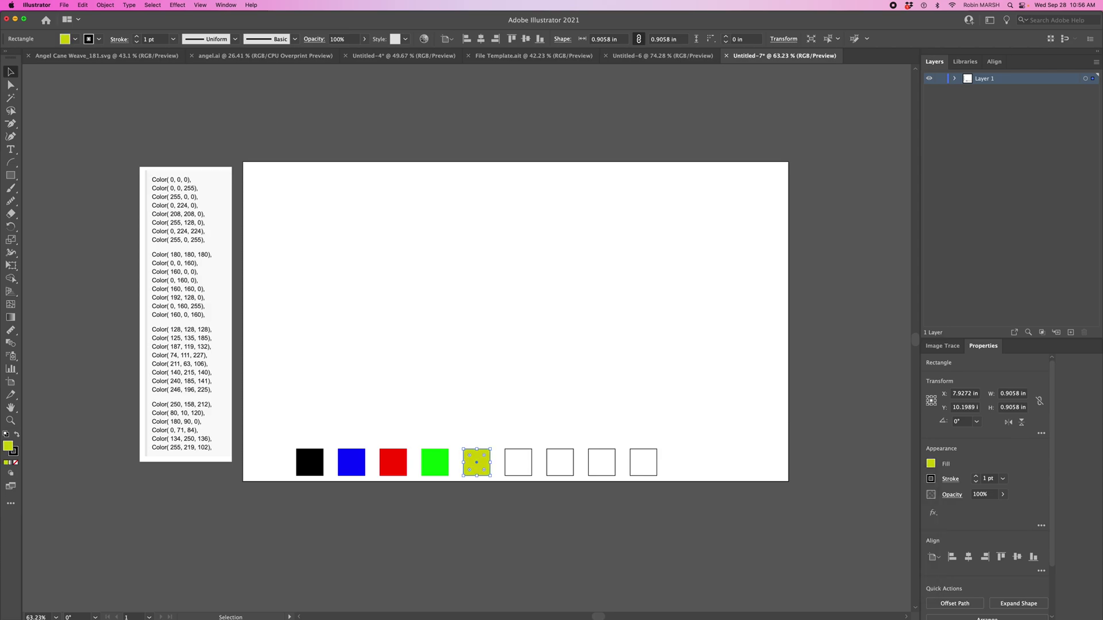
Step: Give the yellow square a matching yellow outline (RGB 208, 208, 0)
left_click(930, 479)
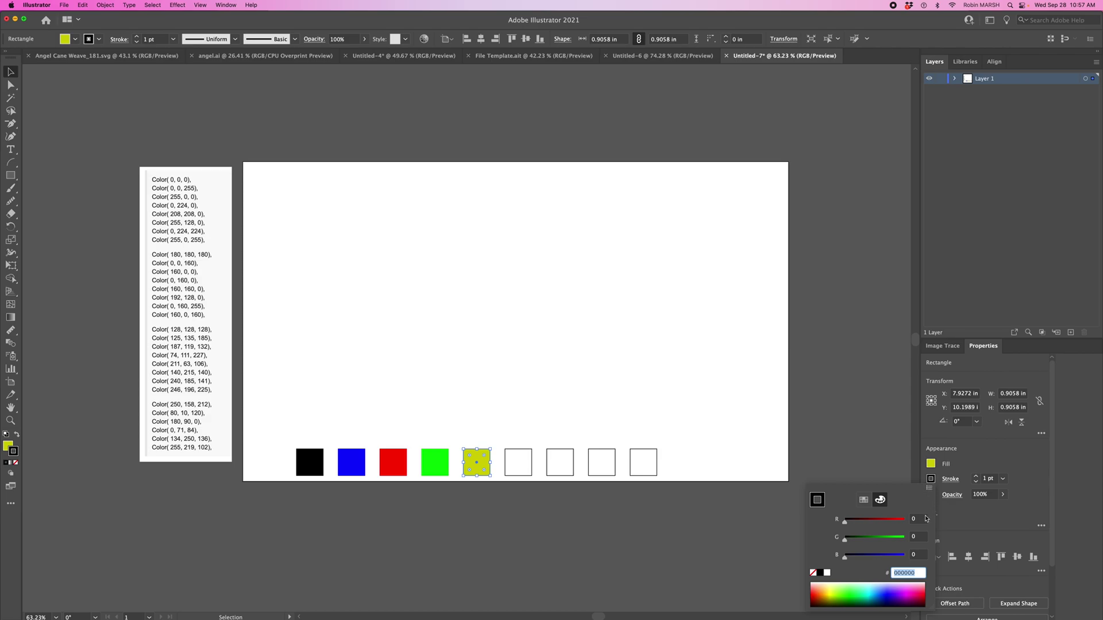
type("208")
key("Tab")
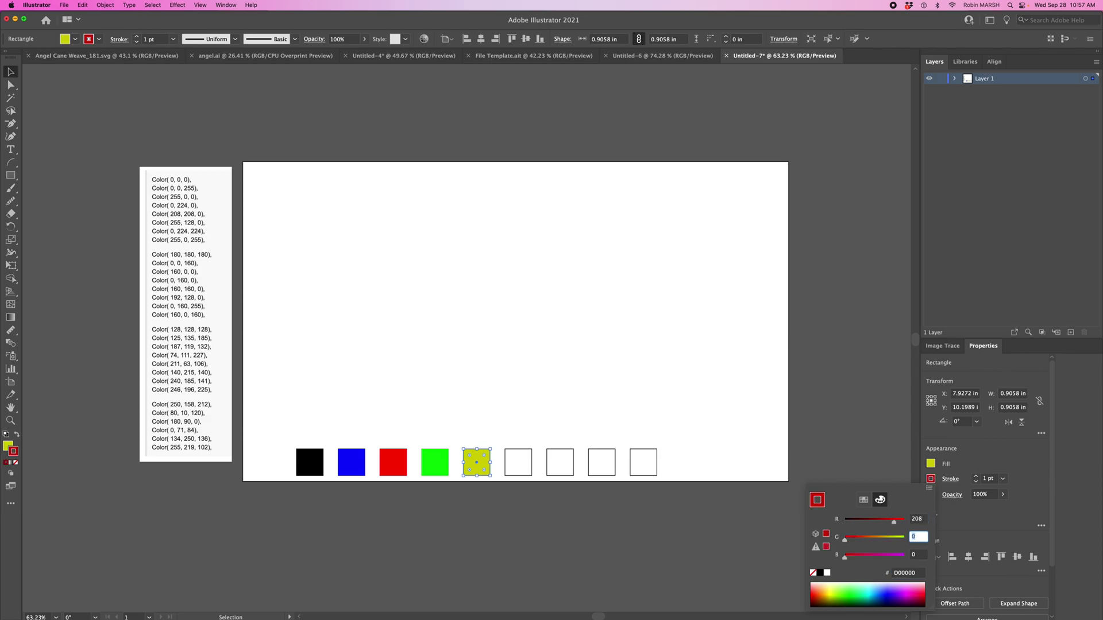
type("280")
key("BackSpace")
key("BackSpace")
type("08")
key("Tab")
key("Tab")
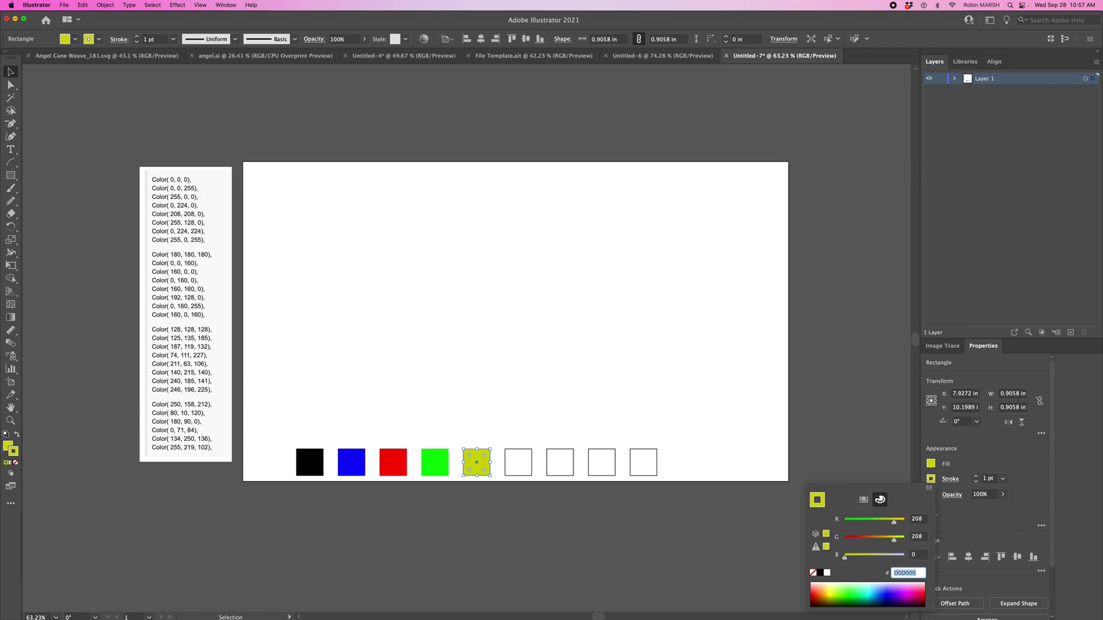
key("Return")
left_click(519, 390)
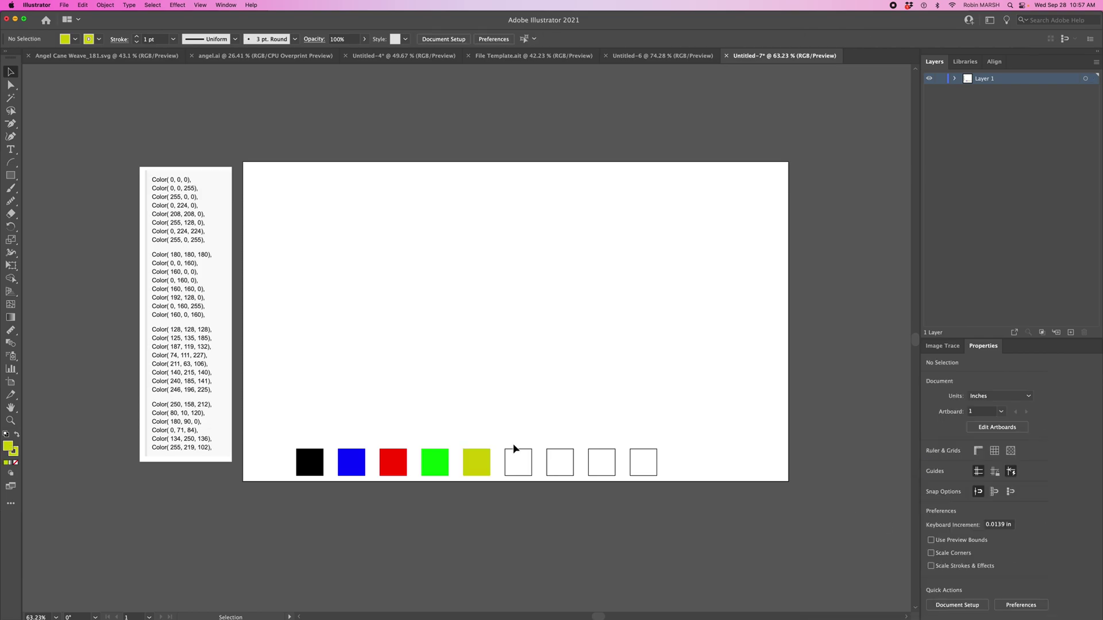
Step: Fill the sixth square orange (RGB 255, 128, 0)
left_click_drag(502, 434, 514, 462)
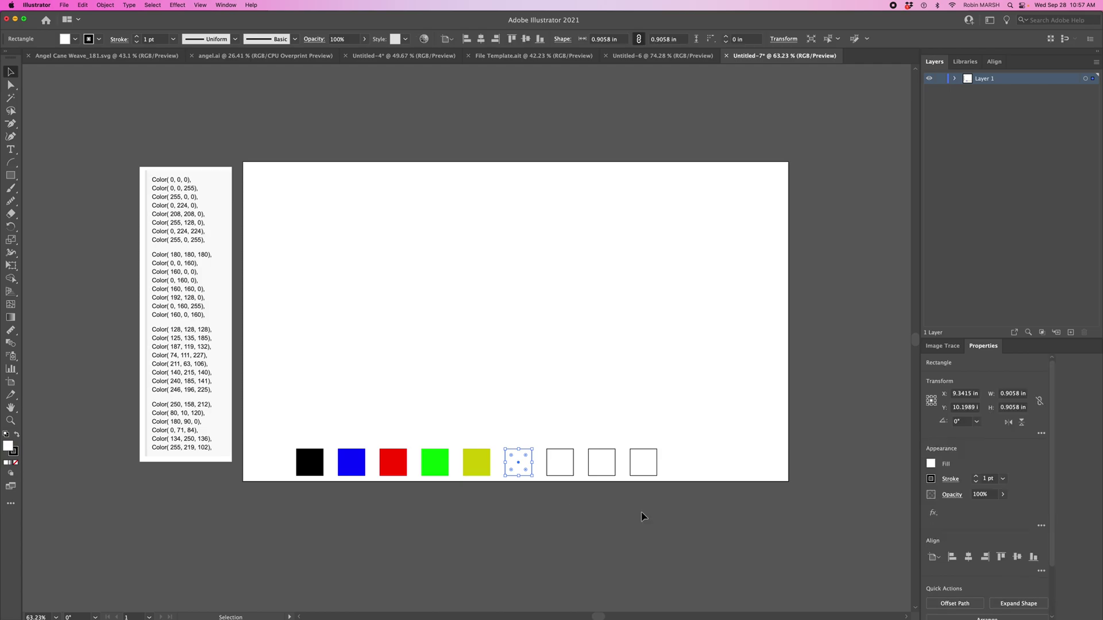
left_click(931, 464)
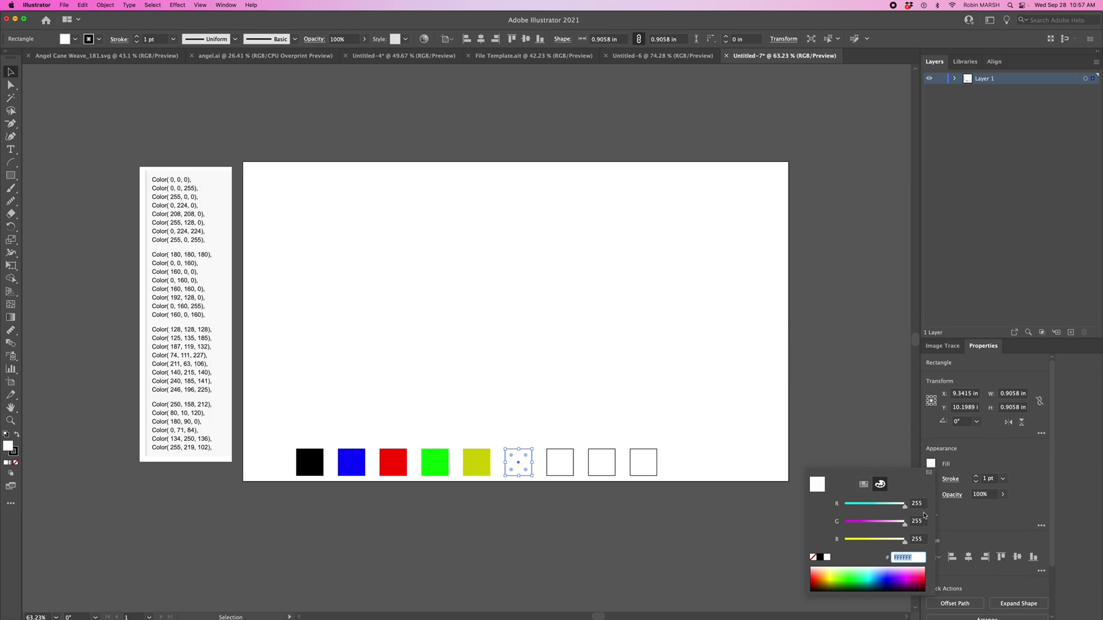
left_click(917, 521)
type("128")
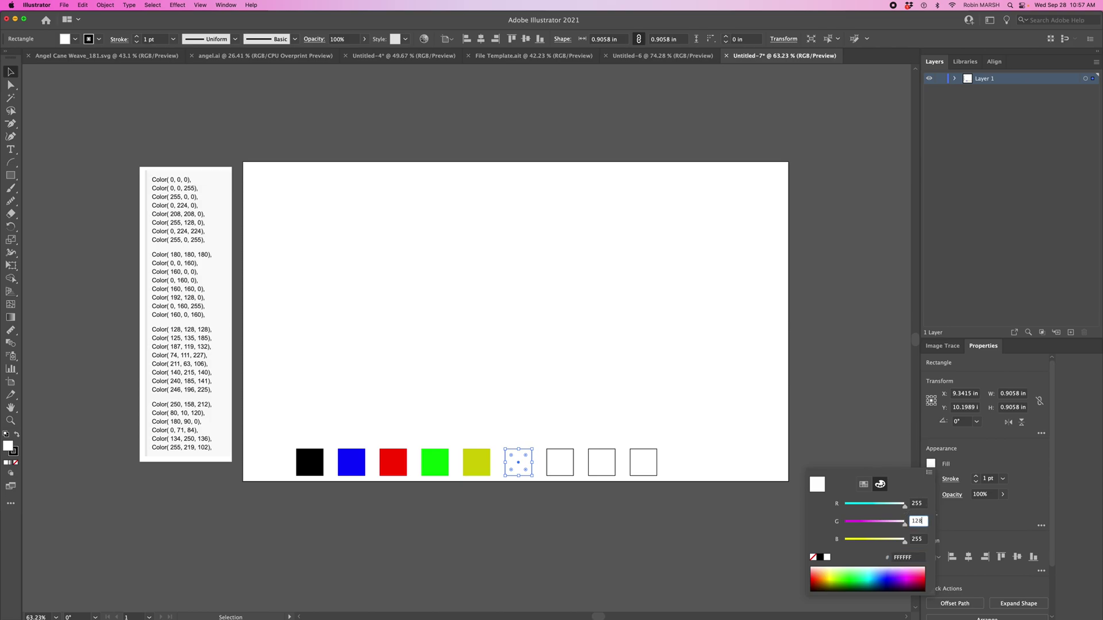
key("Tab")
type("0")
key("Return")
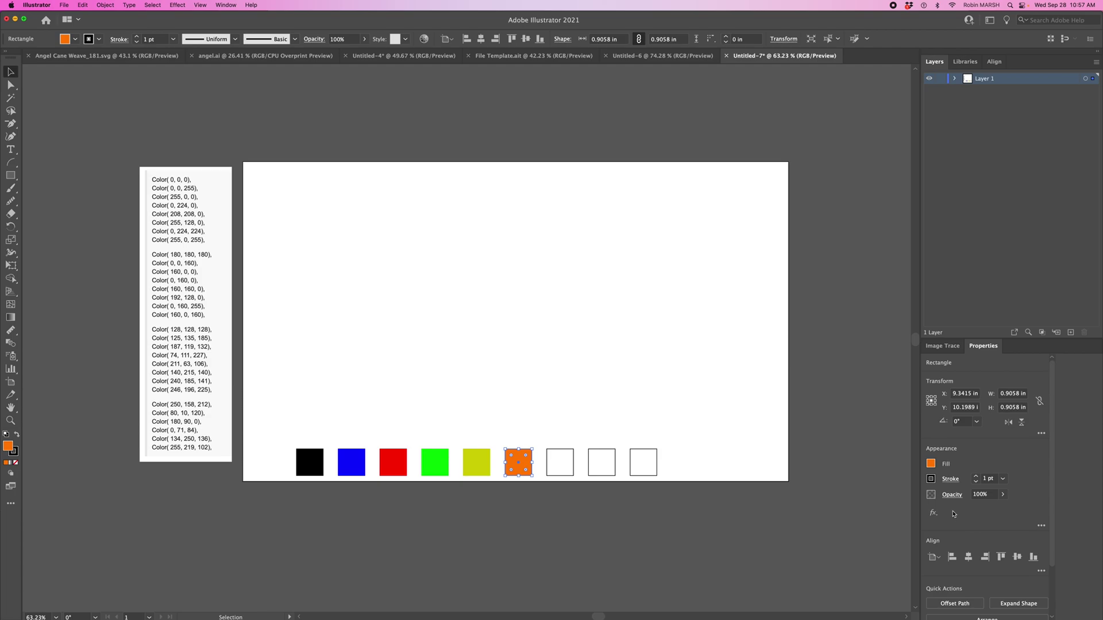
Step: Give the orange square a matching orange outline (RGB 255, 128, 0)
left_click(931, 479)
left_click(917, 520)
type("255")
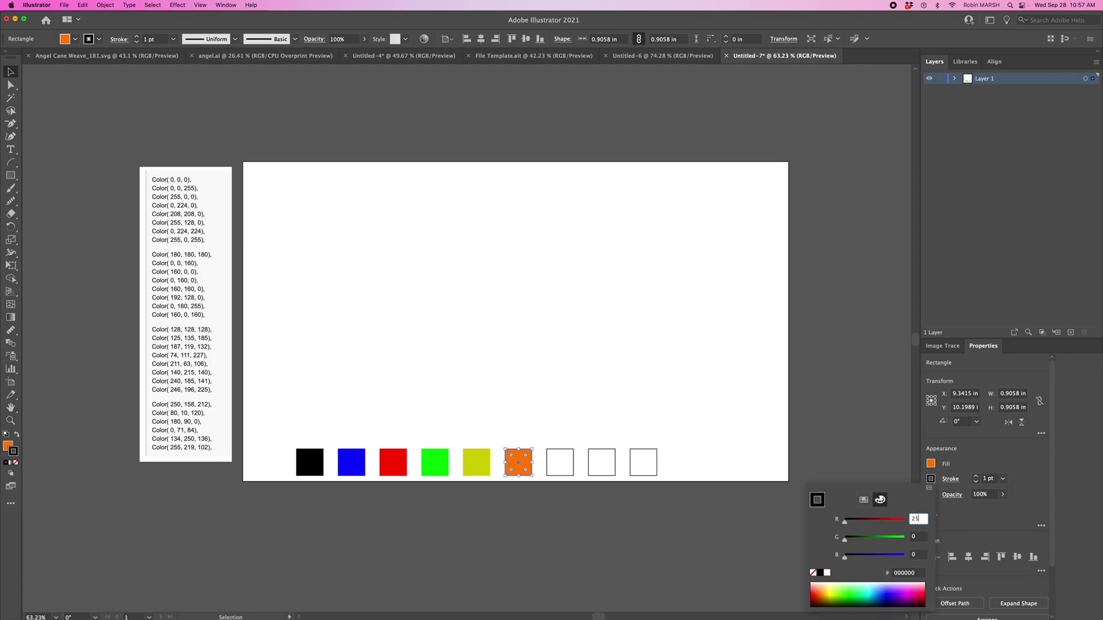
key("Tab")
type("255")
key("Tab")
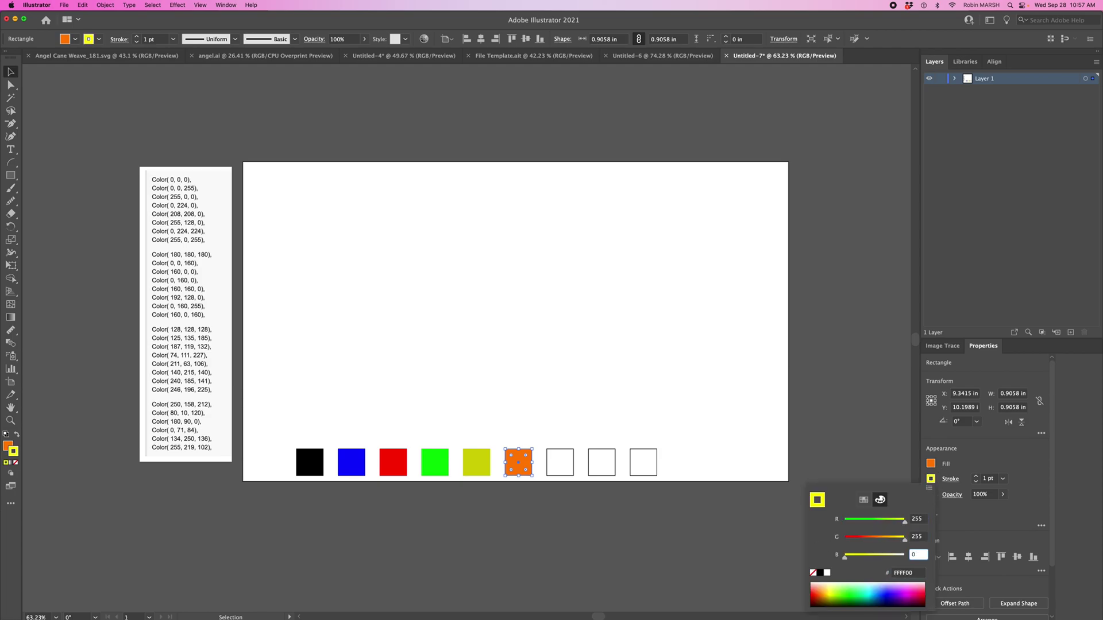
left_click(917, 536)
type("128")
key("Tab")
key("Return")
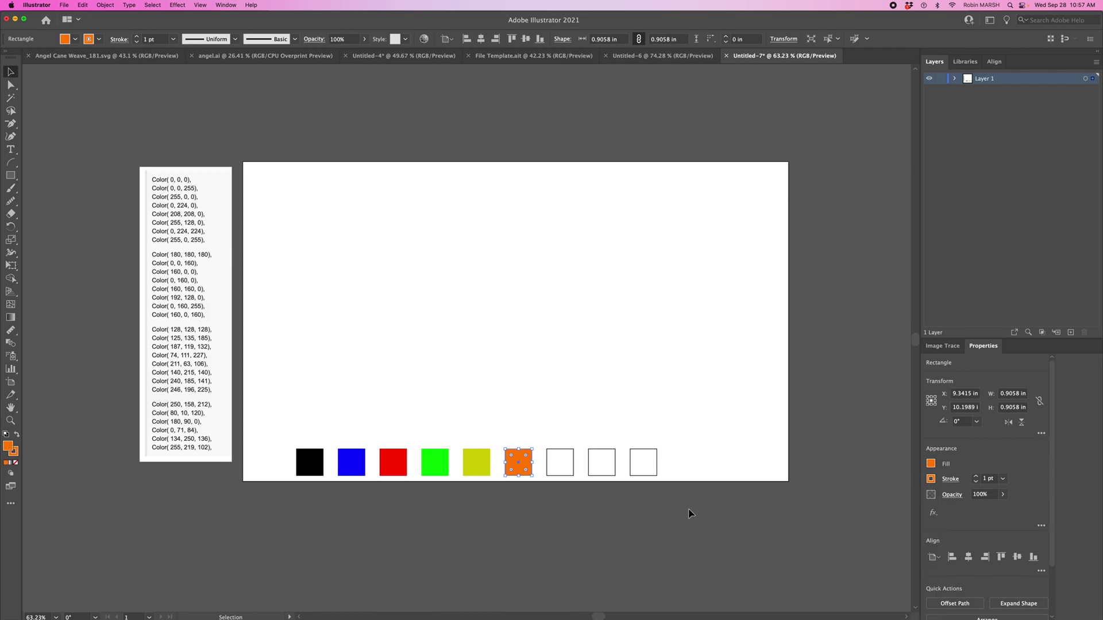
left_click(695, 512)
Step: Marquee-select the three empty white squares at the end of the row
left_click_drag(700, 516, 524, 396)
left_click(694, 456)
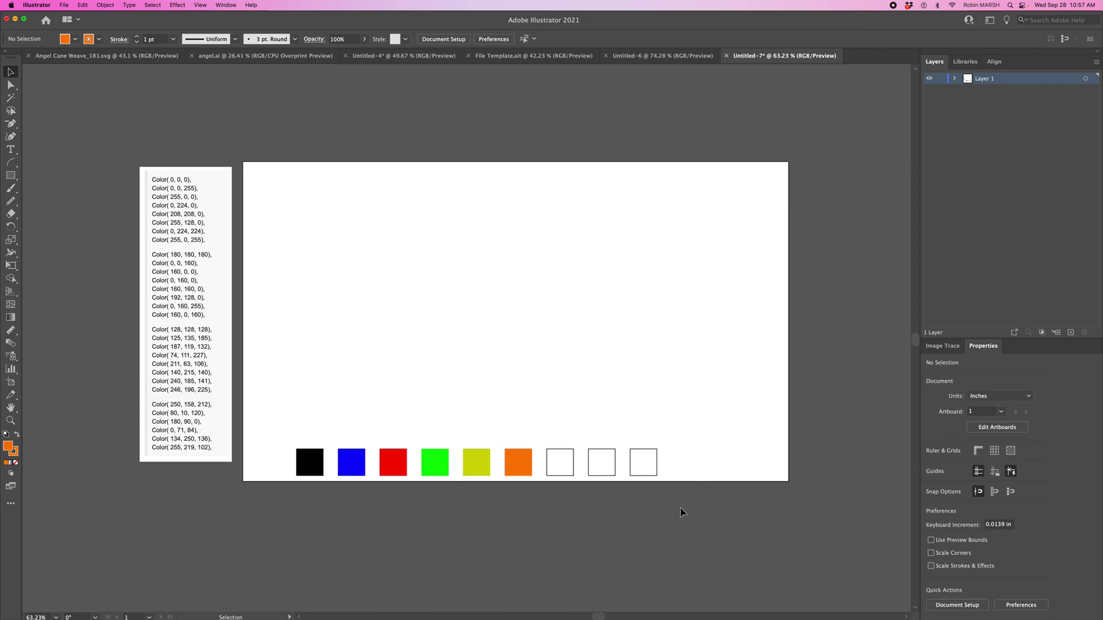
left_click_drag(681, 506, 542, 424)
left_click(541, 424)
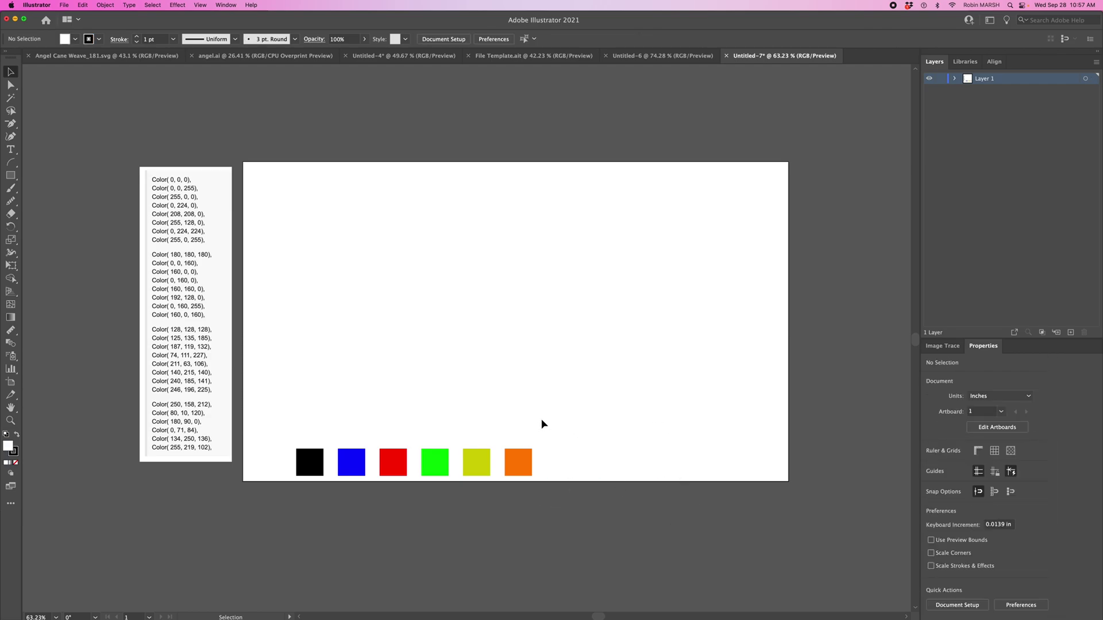
Step: Shift the six coloured squares right along the artboard bottom, briefly checking File Template.ait
left_click_drag(320, 429, 537, 473)
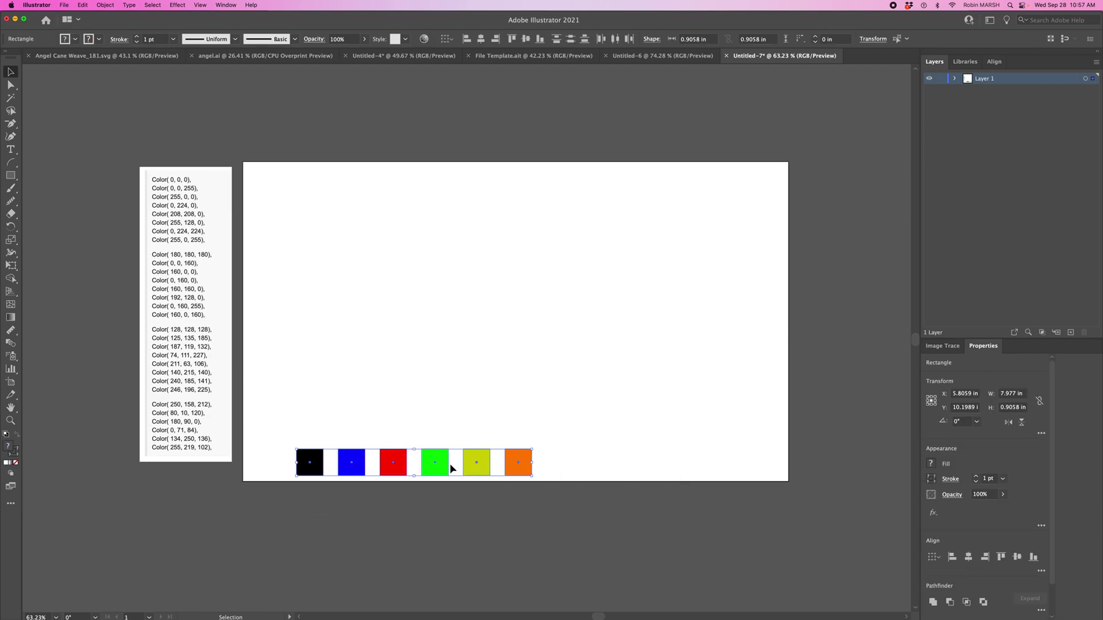
left_click_drag(435, 465, 479, 465)
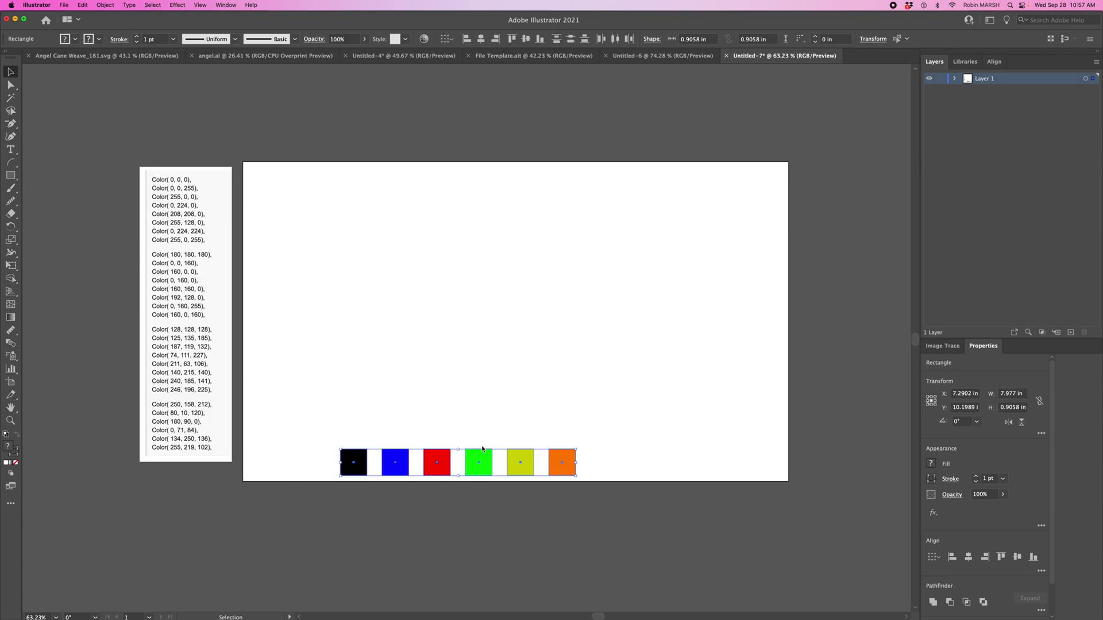
left_click(533, 55)
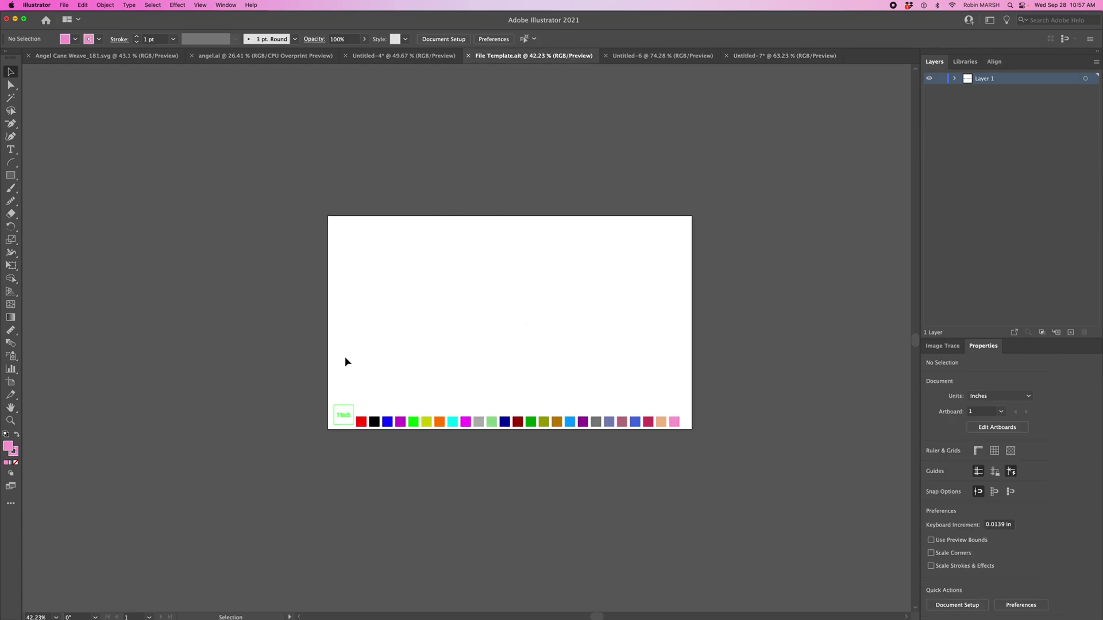
left_click(784, 56)
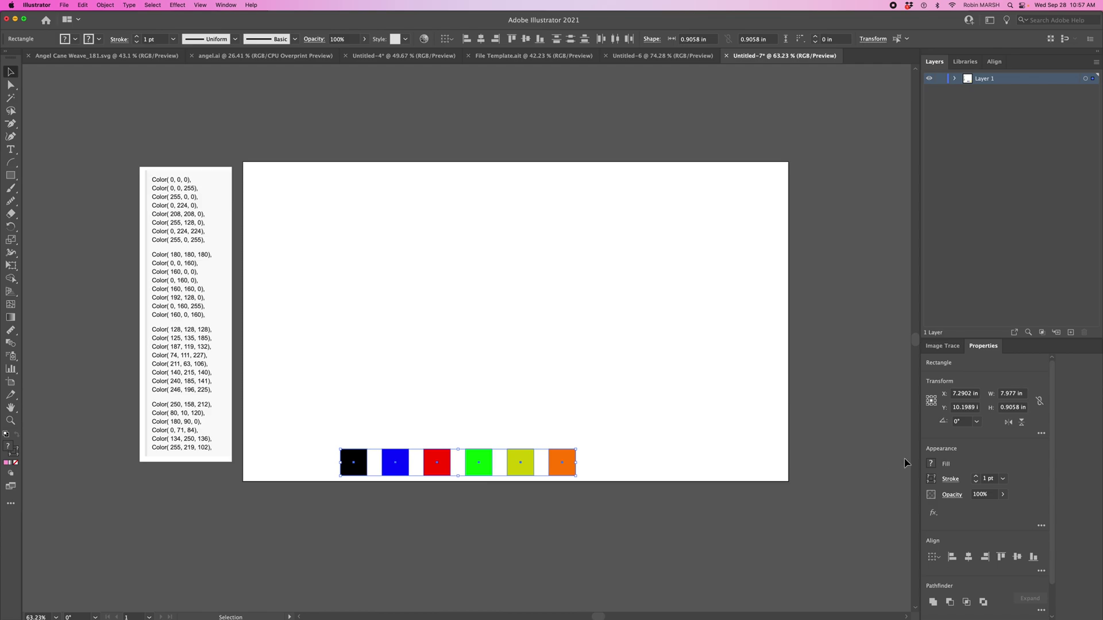
Step: Deselect the squares and show the Swatches panel from the Window menu
left_click(864, 507)
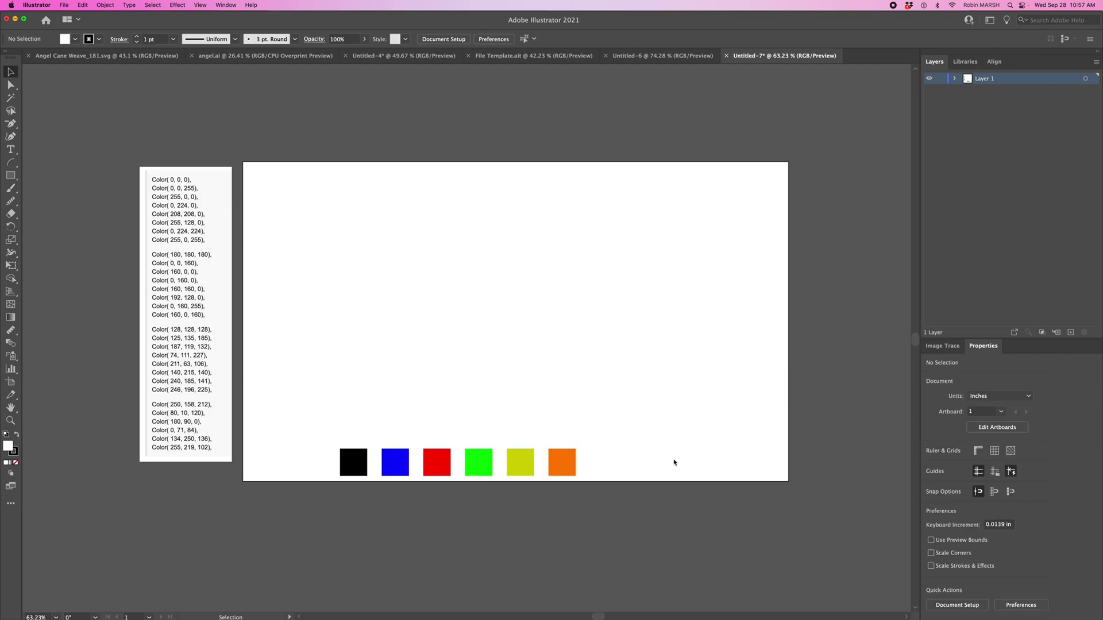
left_click(222, 4)
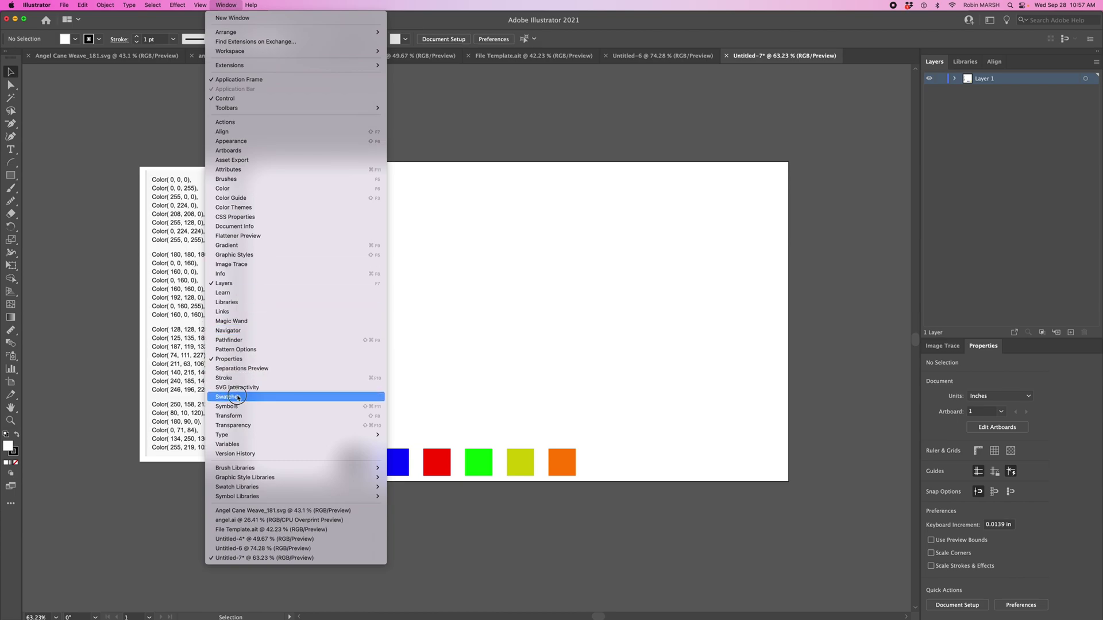
left_click(228, 397)
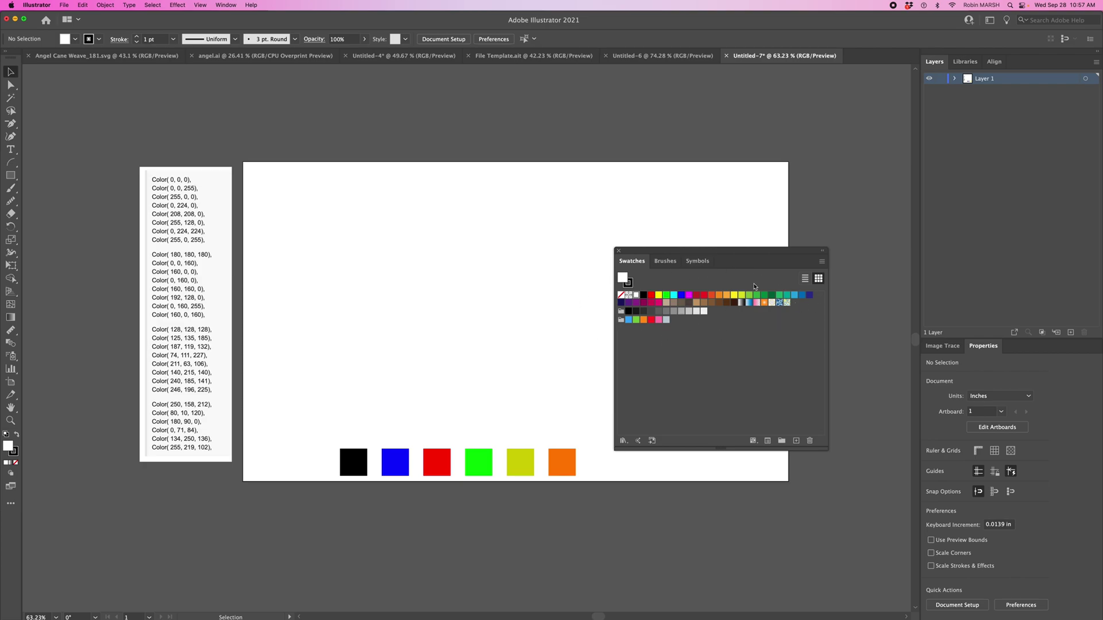
Step: Select all unused swatches and delete them, leaving only basics like black, red and blue
left_click_drag(730, 254, 783, 234)
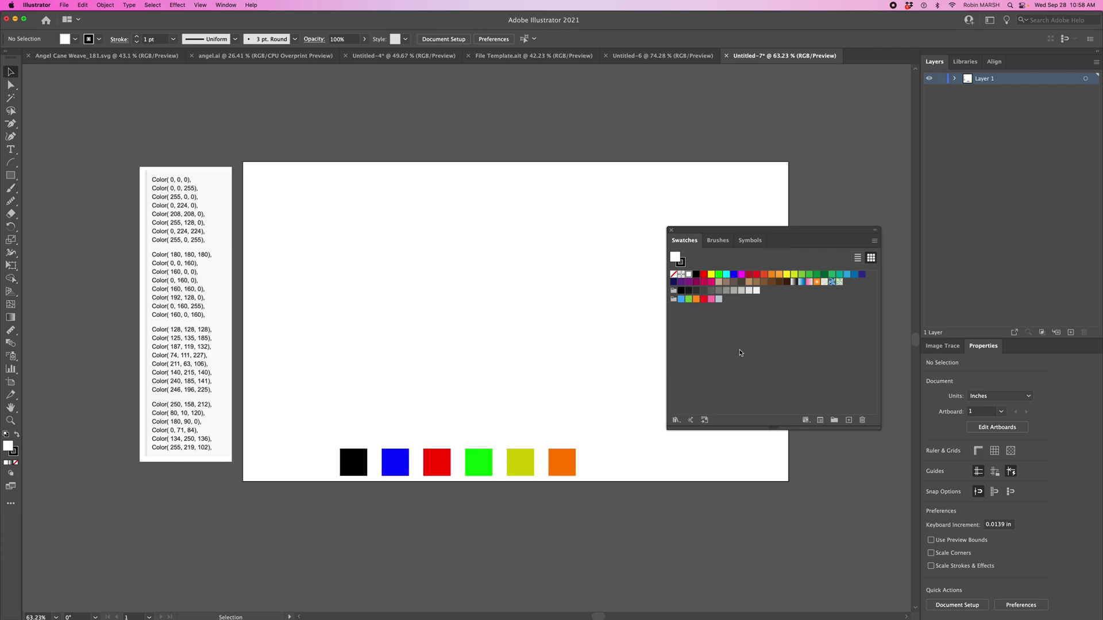
left_click(874, 242)
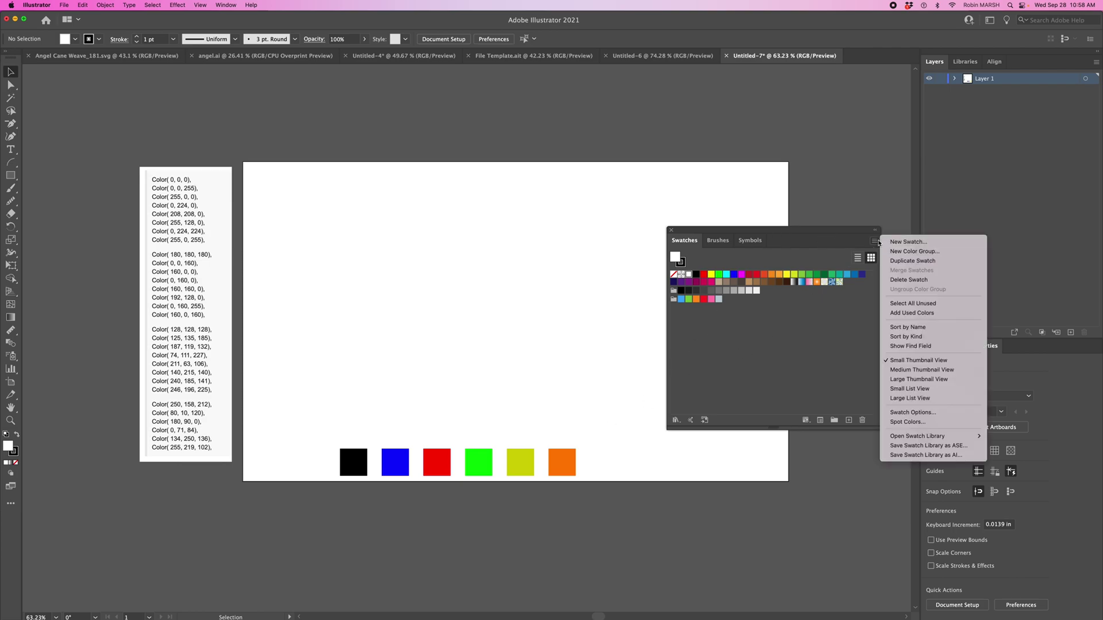
left_click(902, 305)
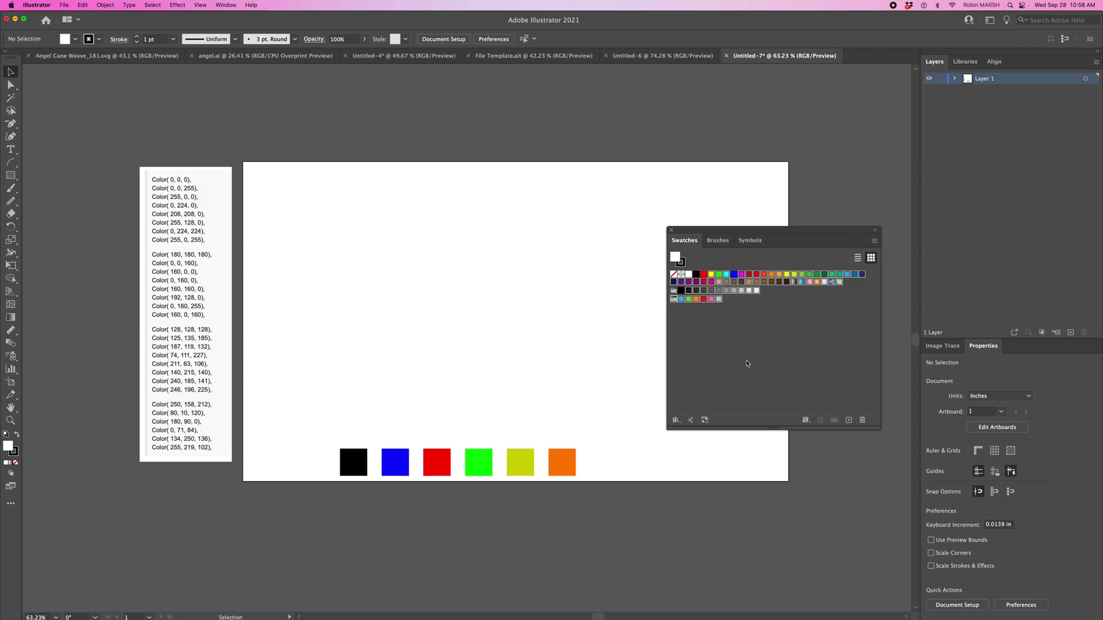
left_click(874, 242)
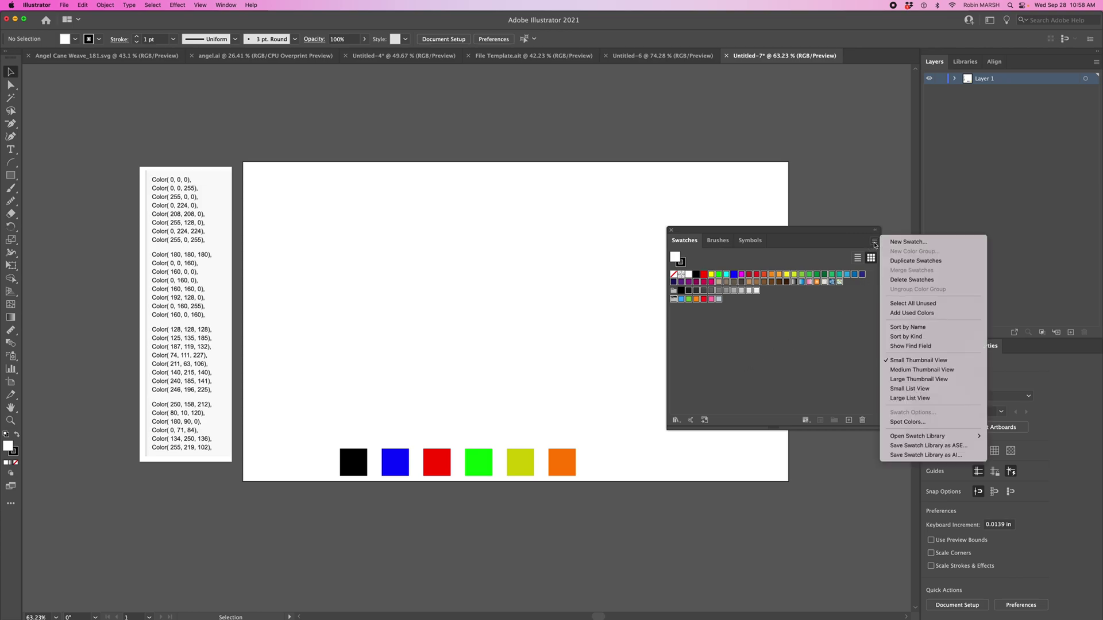
left_click(907, 281)
left_click(599, 336)
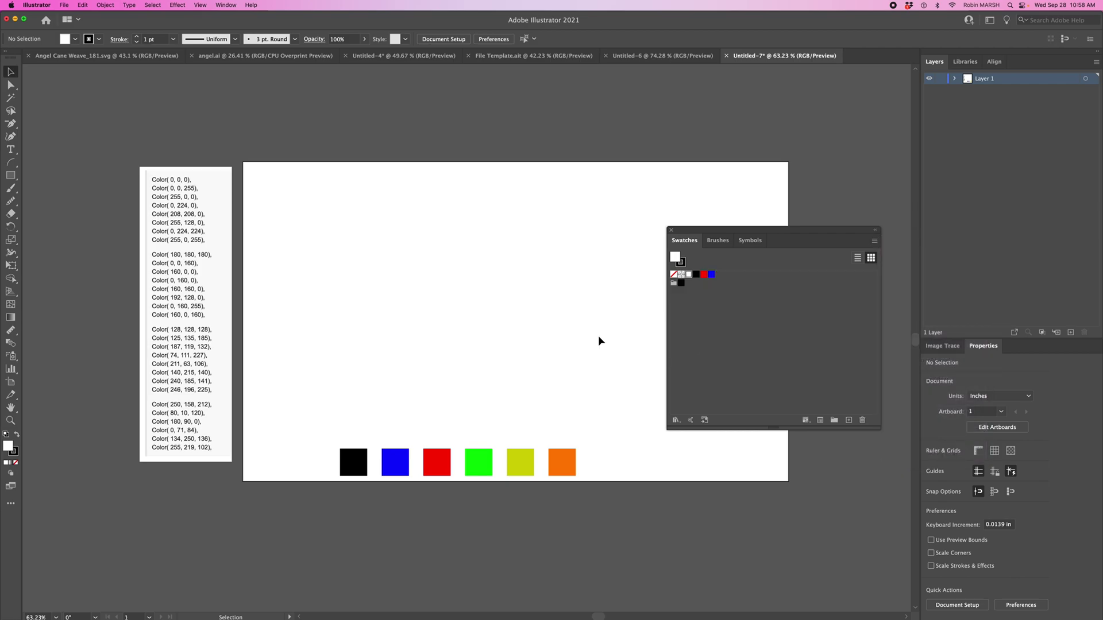
Step: Marquee-select the six coloured squares and add their colours to the Swatches panel
left_click(872, 243)
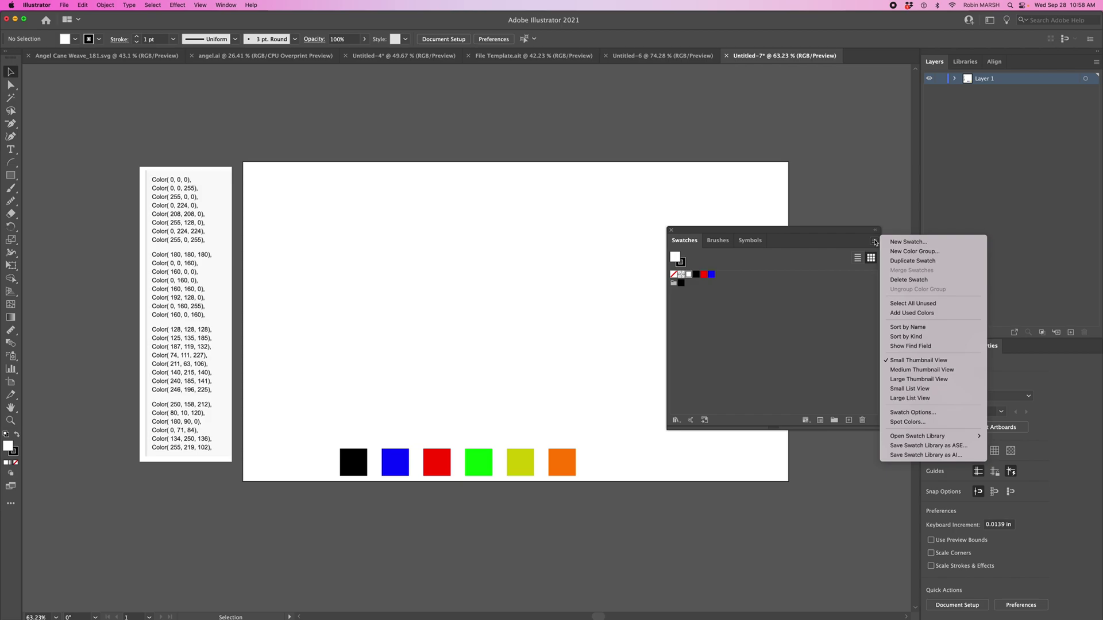
left_click(529, 320)
left_click_drag(331, 425, 312, 416)
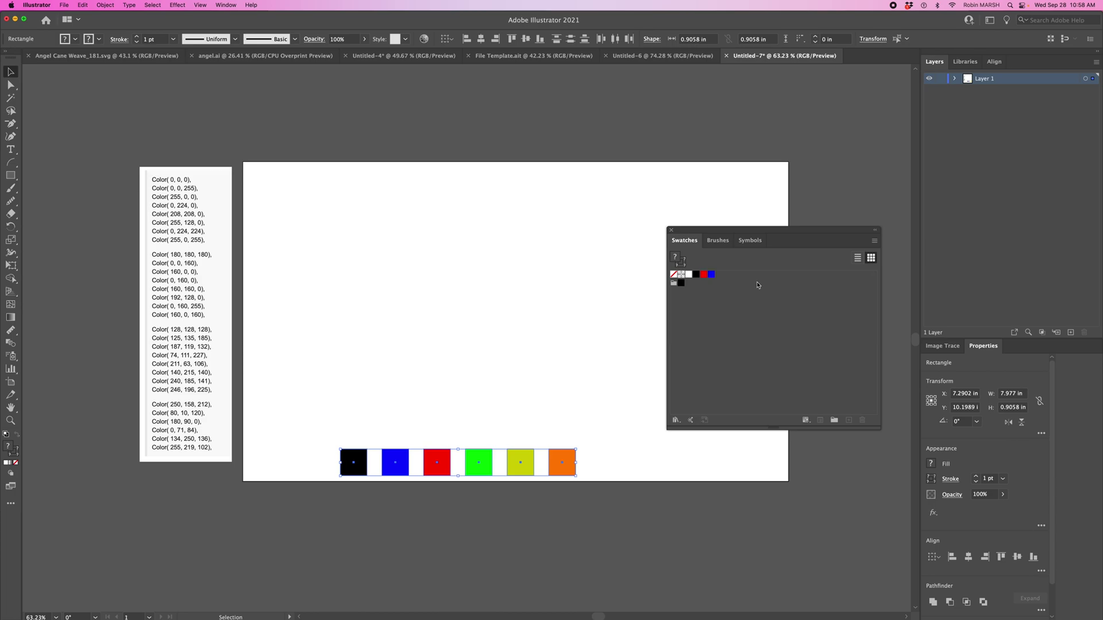
left_click(875, 242)
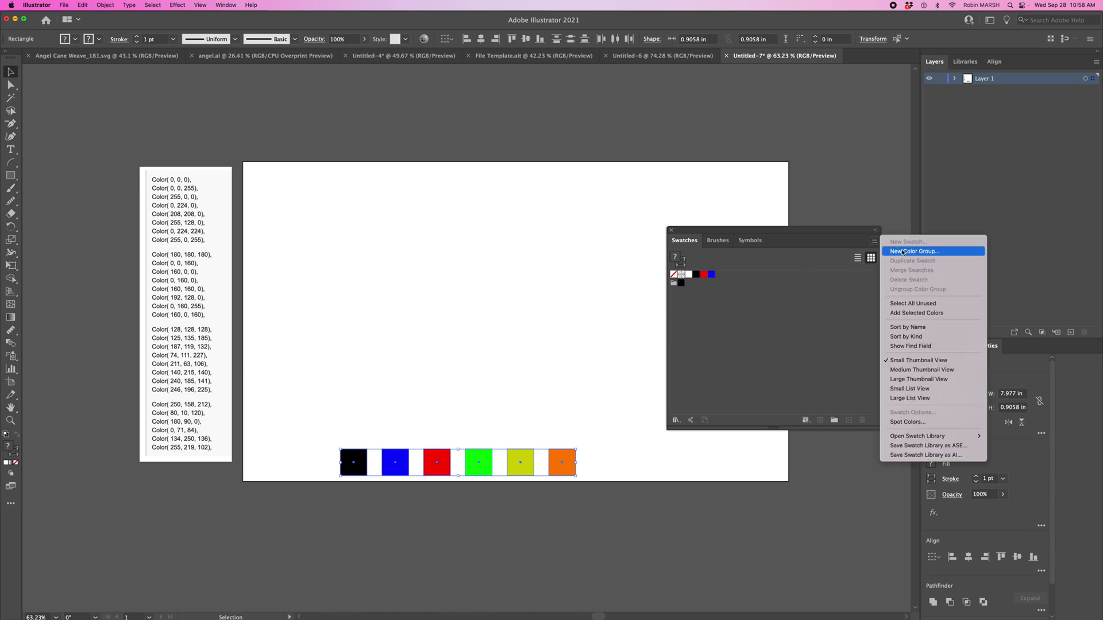
left_click(930, 314)
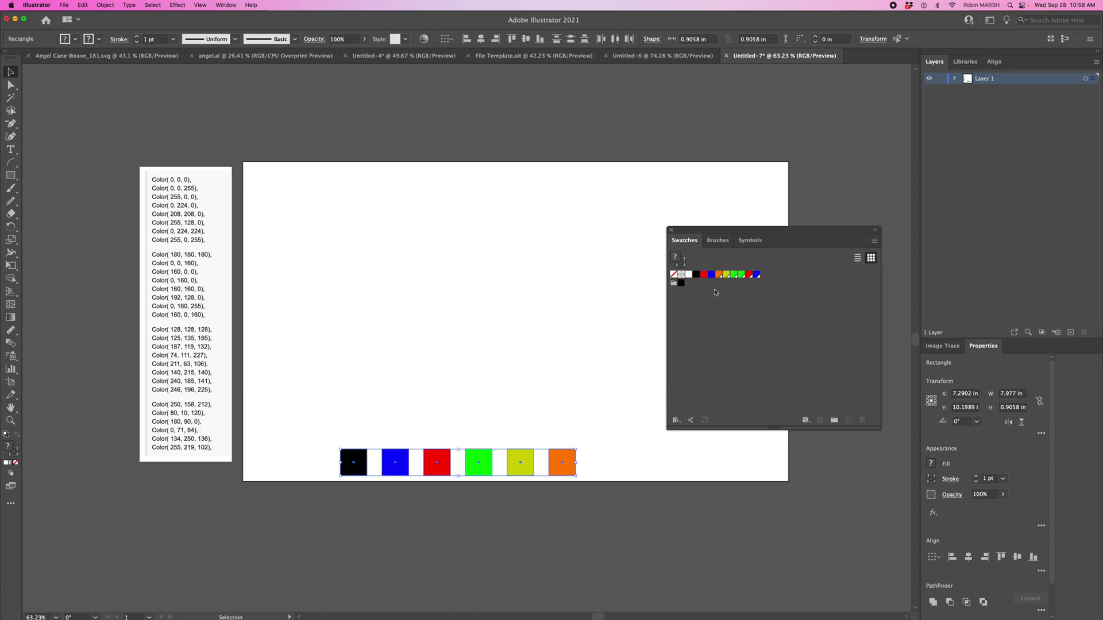
Step: Select the unused swatches plus the older blue, red and green ones, and delete them
left_click(874, 241)
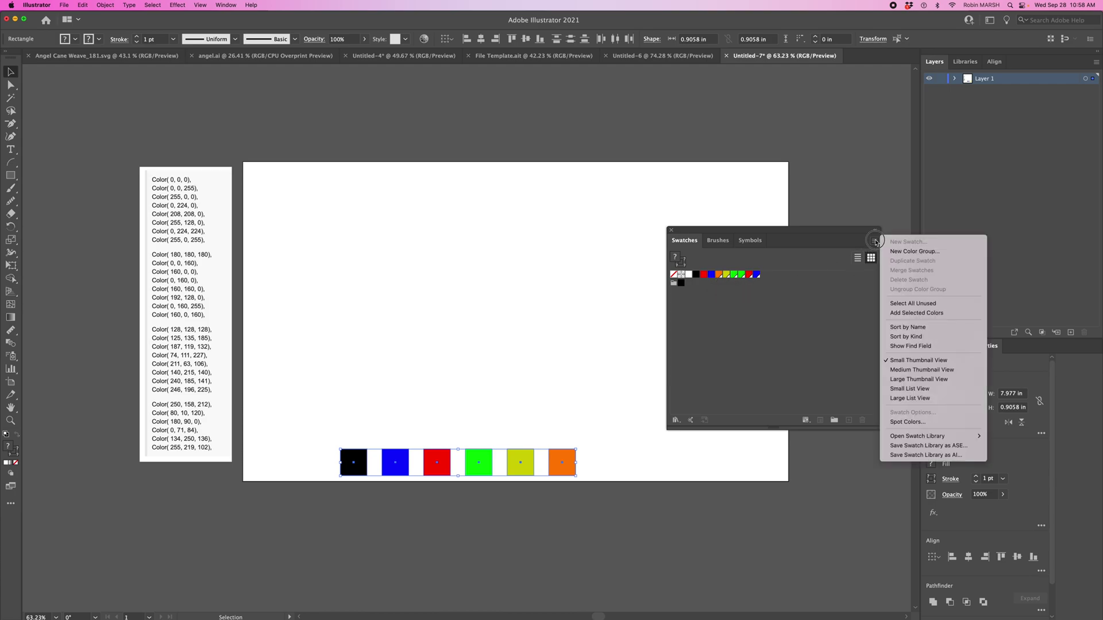
left_click(902, 306)
left_click(596, 350)
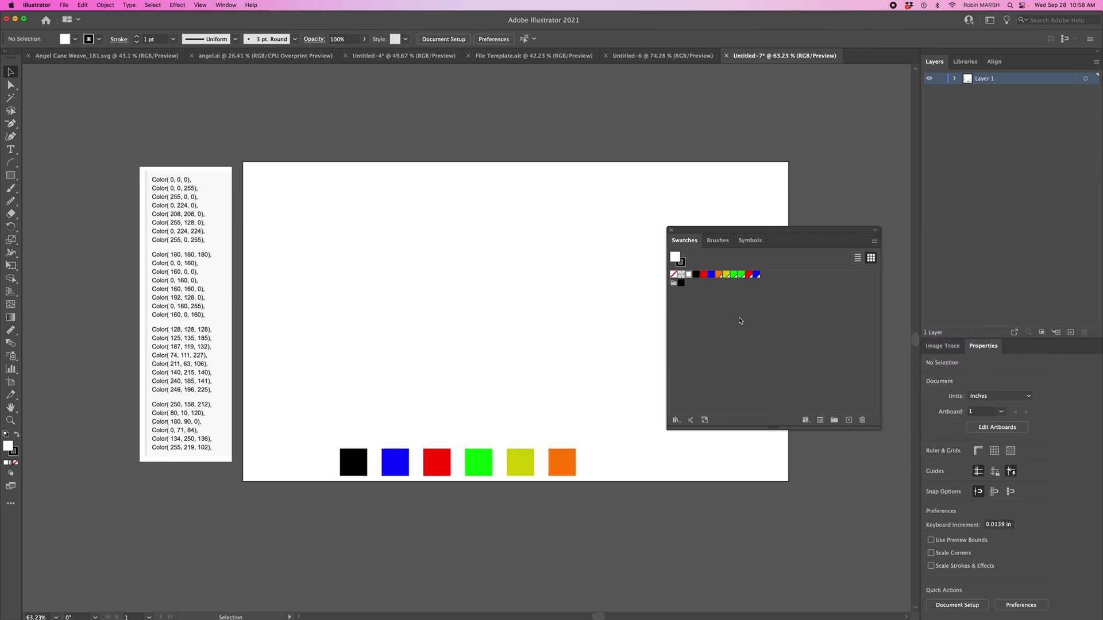
left_click(711, 275)
left_click(704, 275, "super")
left_click(742, 275, "super")
left_click(862, 420)
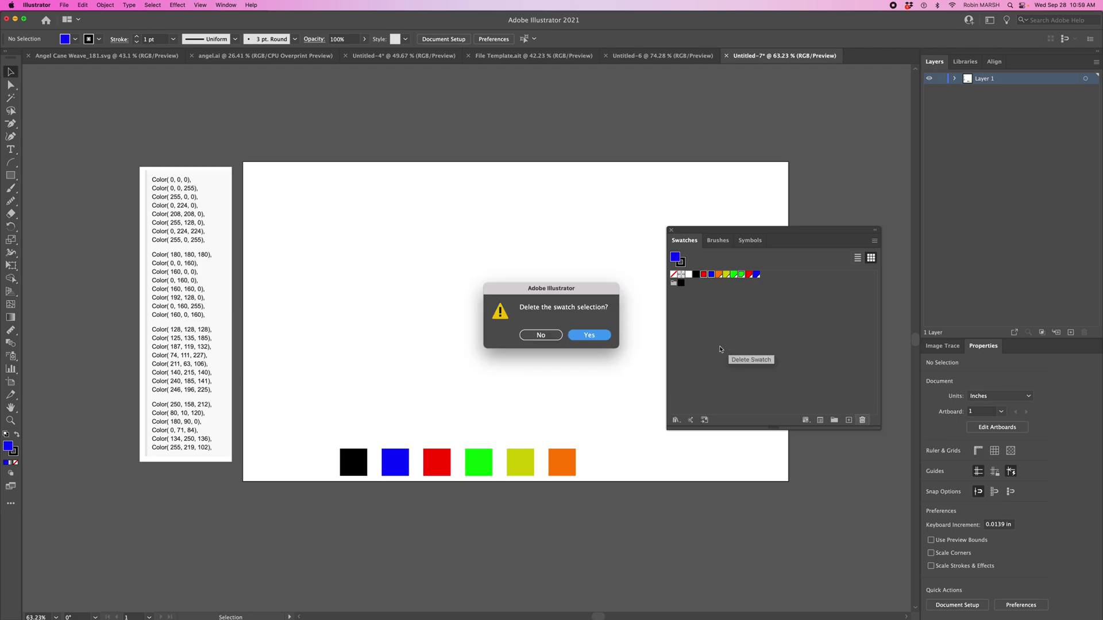
left_click(585, 335)
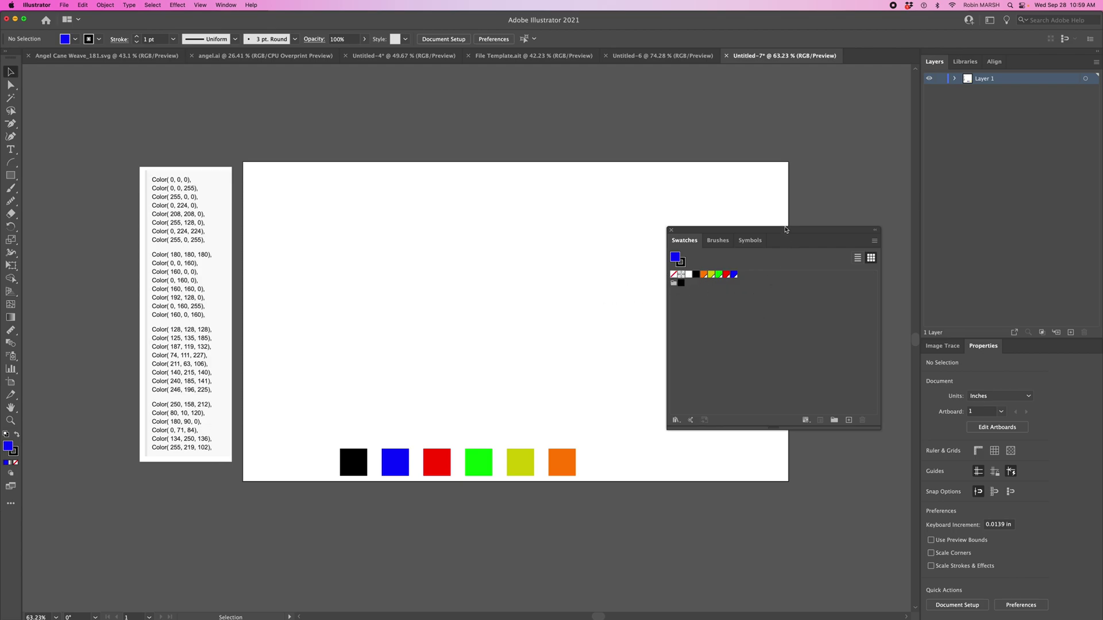
left_click_drag(802, 230, 955, 233)
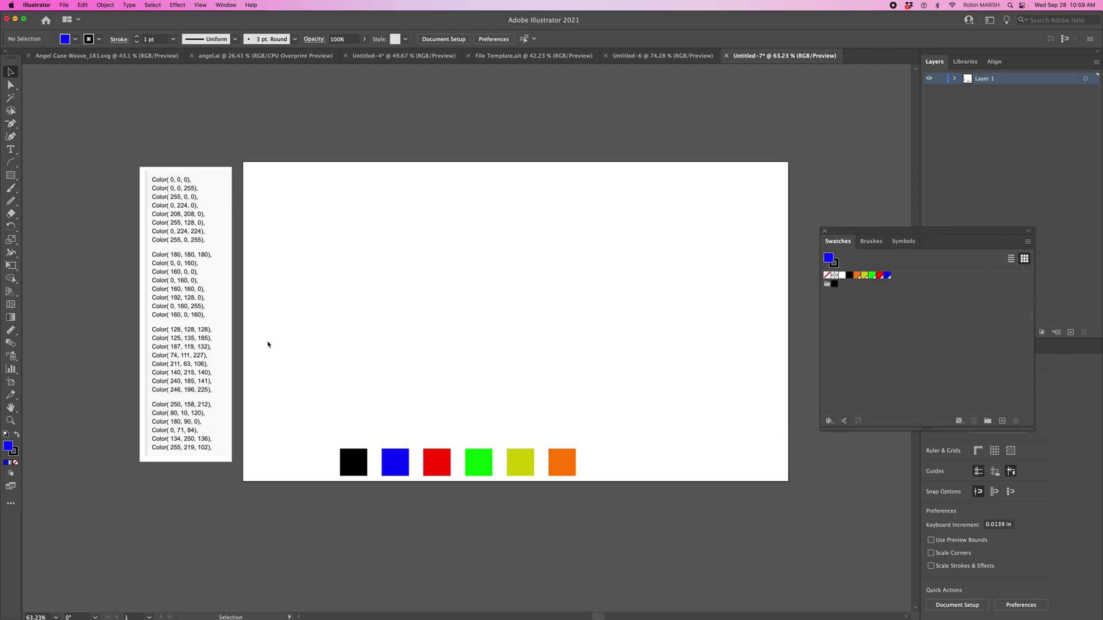
left_click(535, 60)
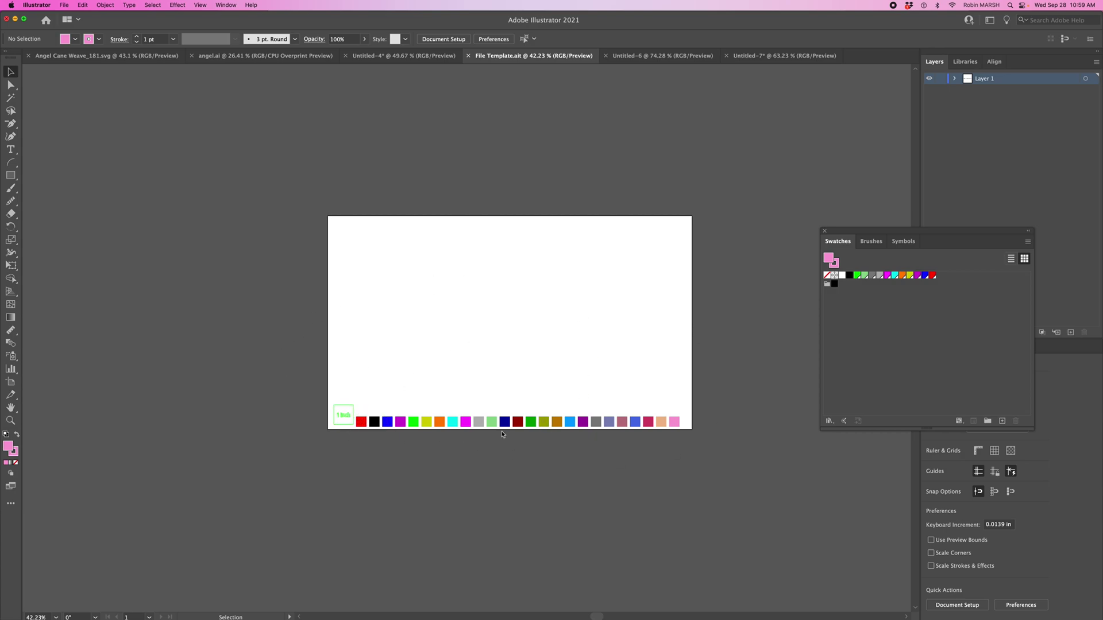
left_click(782, 54)
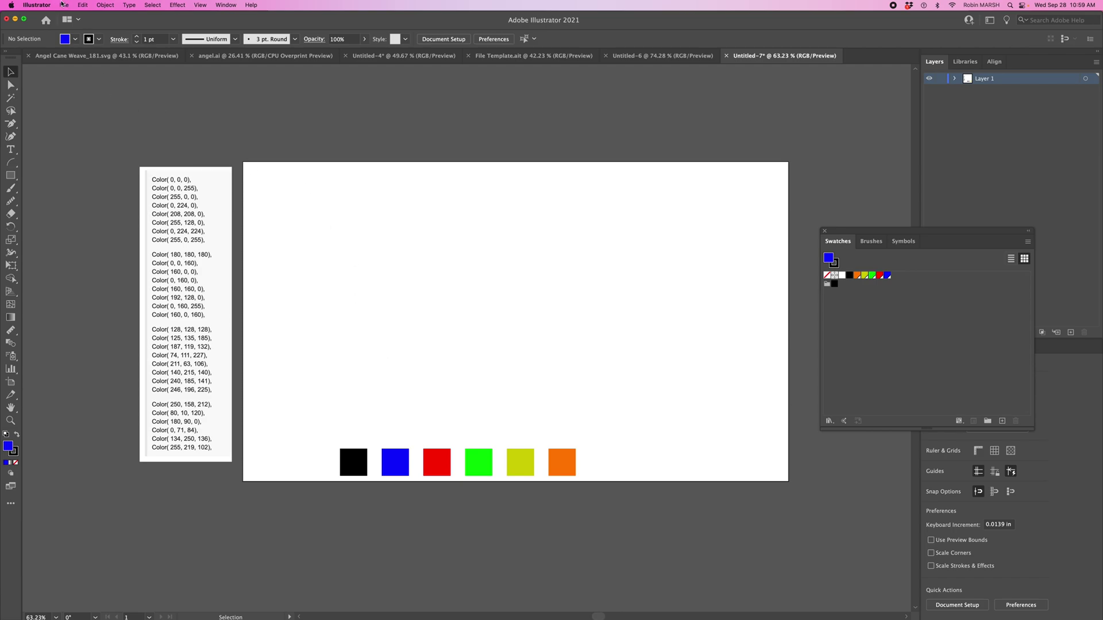
left_click(63, 4)
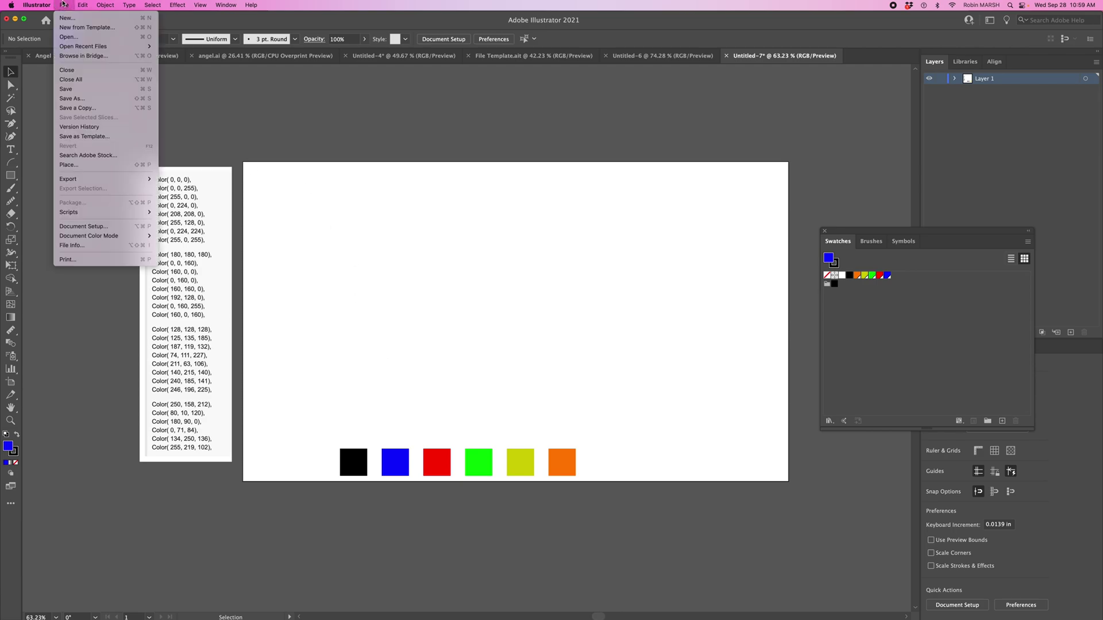
Step: Save the document to the Desktop as the template 'Template for illustrator.ait'
left_click(71, 136)
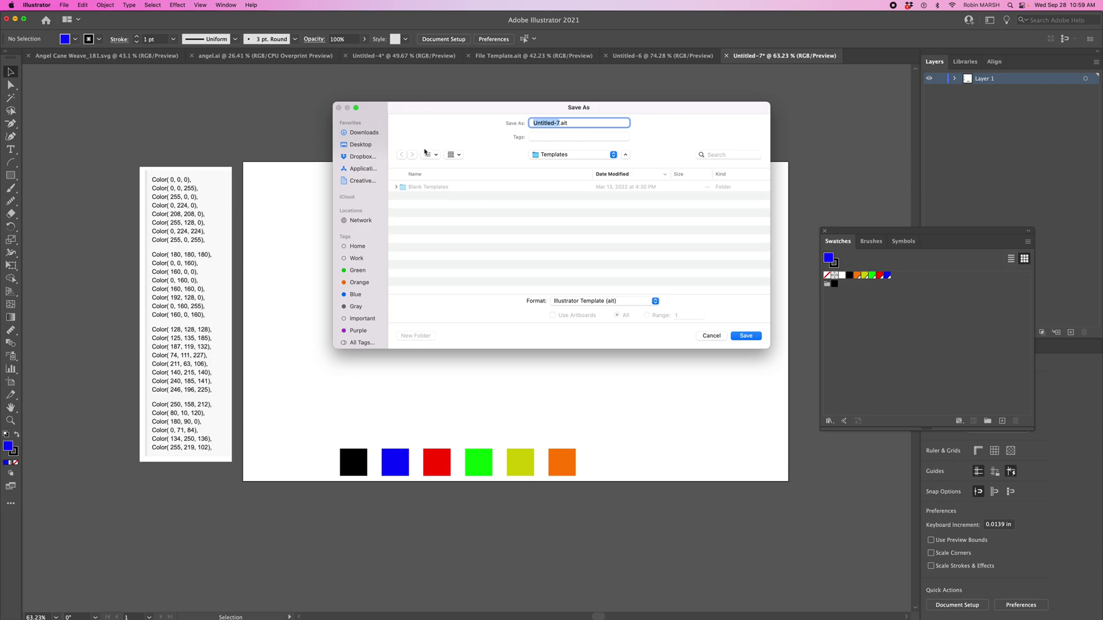
left_click(360, 145)
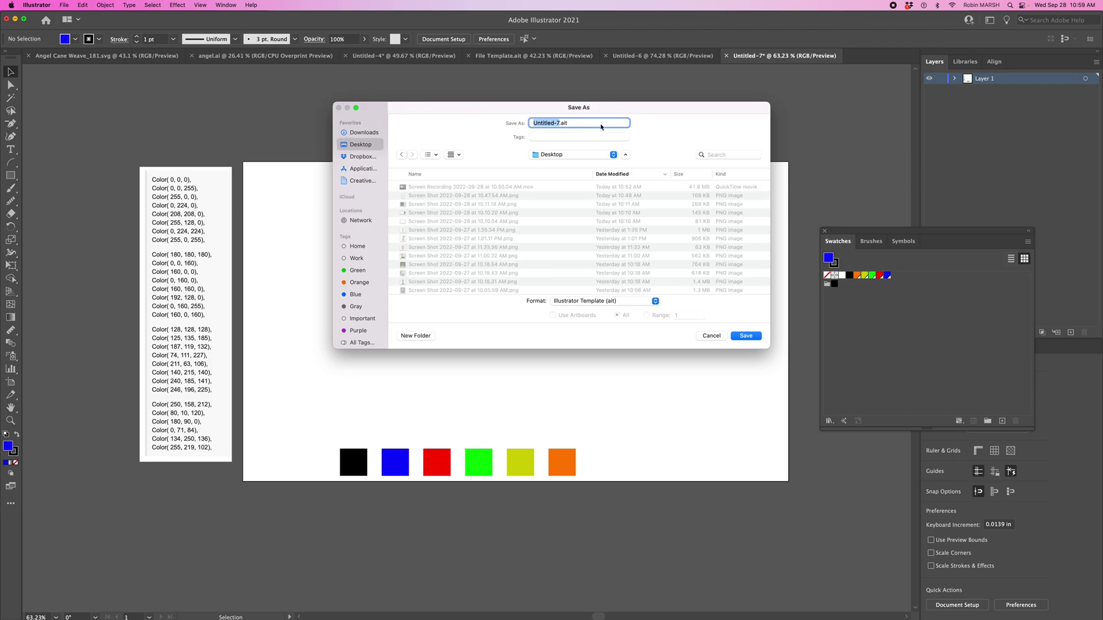
type("Template for illustrator")
key("BackSpace")
left_click(745, 336)
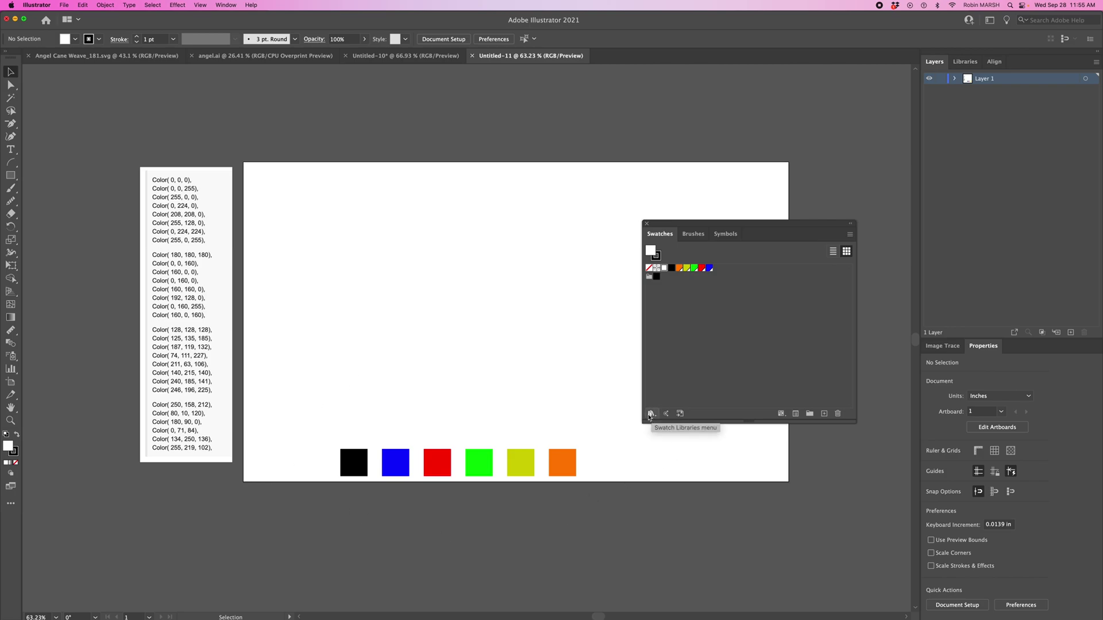
Step: Save the current swatches as a swatch library named 'Robins fave colors'
left_click(650, 414)
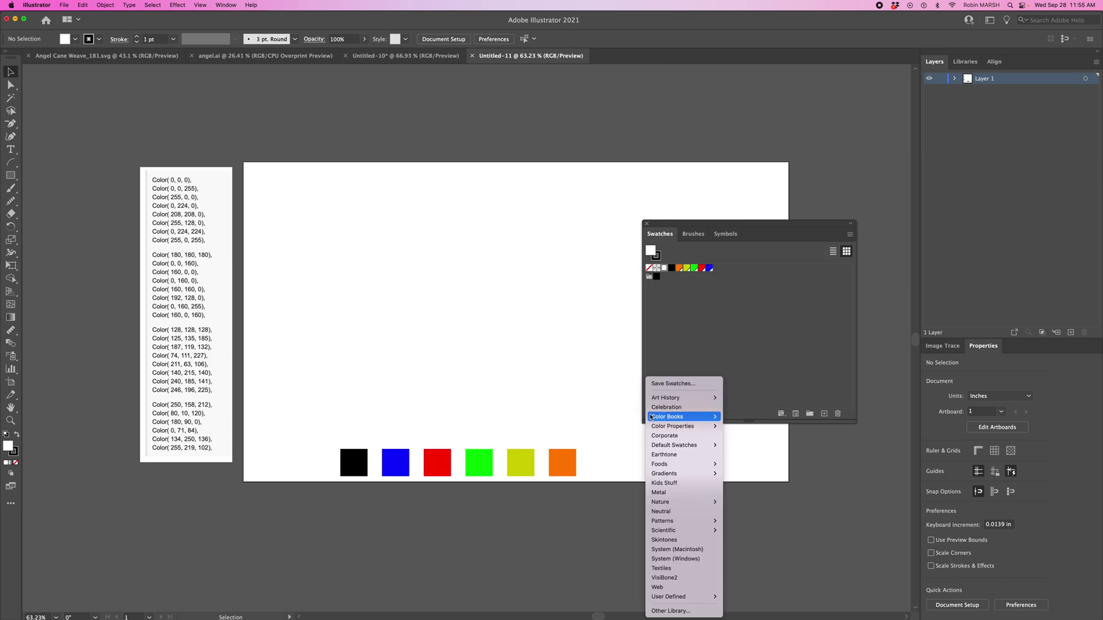
left_click(660, 384)
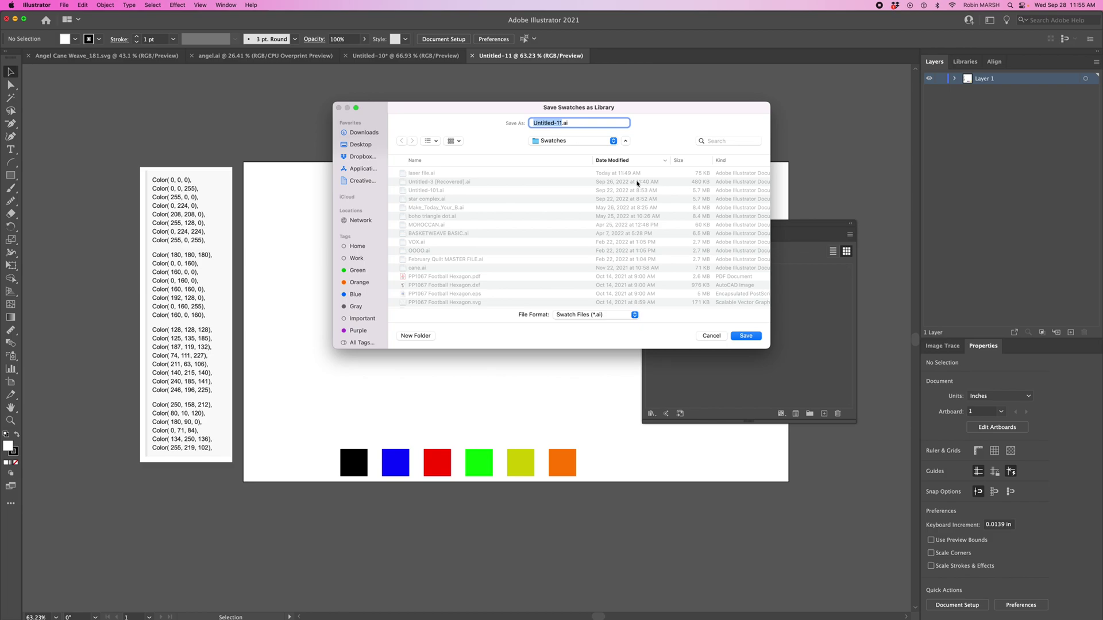
type("Robins fave colors")
left_click(745, 335)
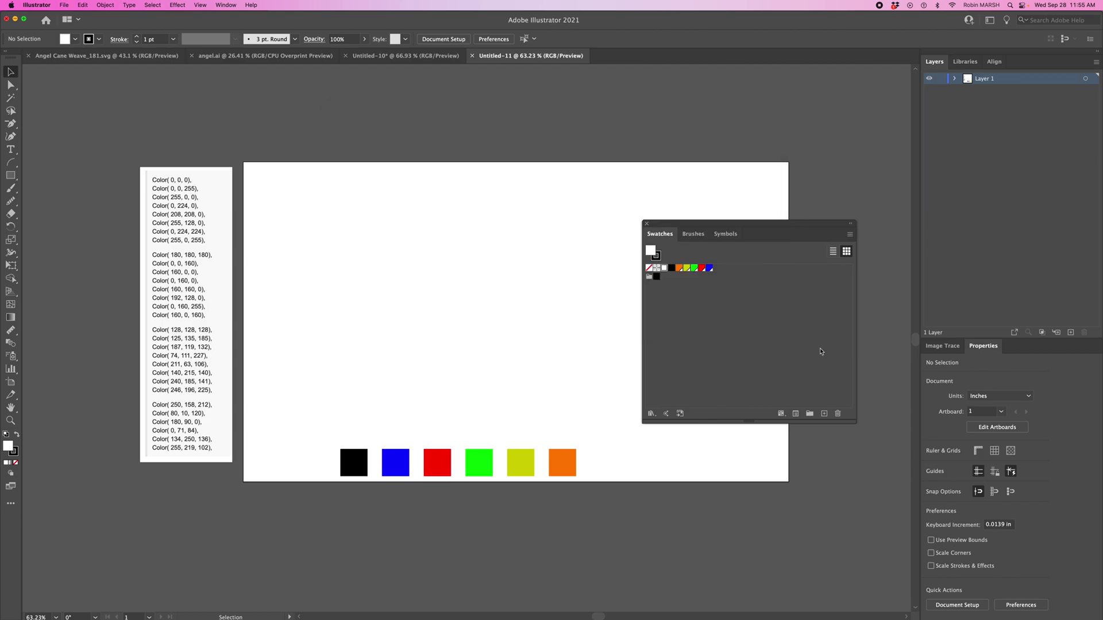
Step: Open the 'Robins fave colors' library from the User Defined swatch libraries
left_click(651, 415)
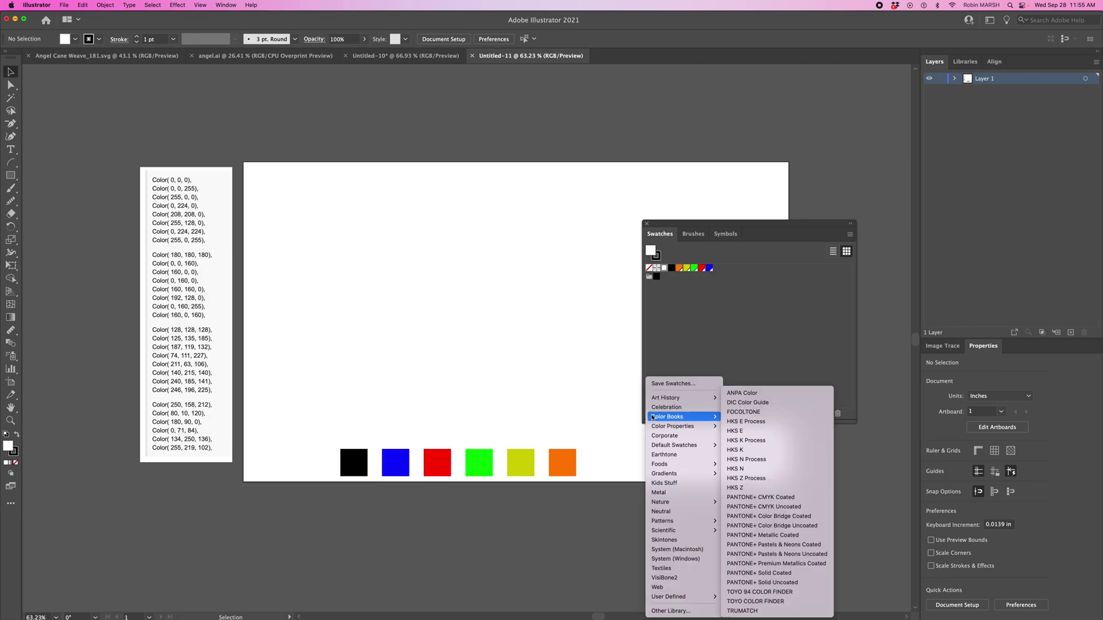
mouse_move(662, 597)
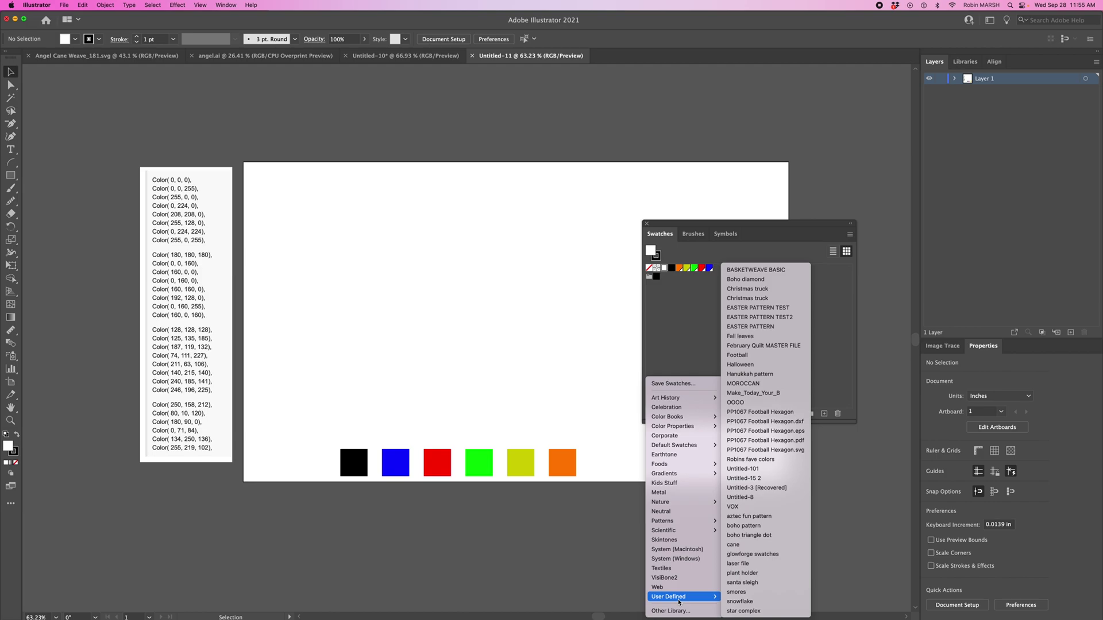
left_click(760, 462)
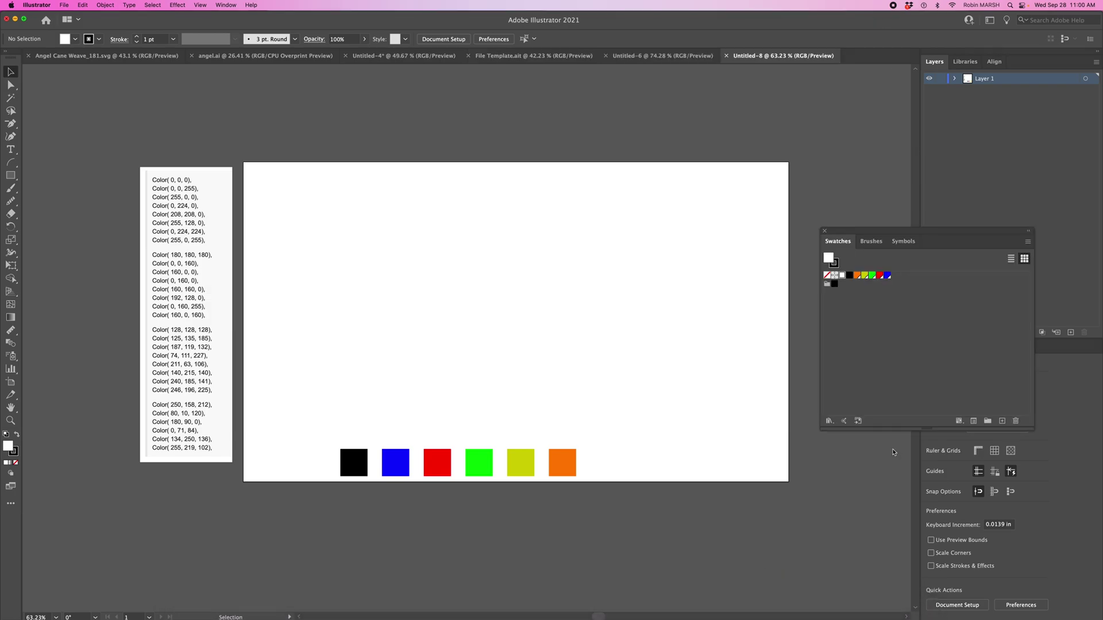
Step: Try opening Template for illustrator.ait, decline the already-open alert, and close that document
left_click(64, 6)
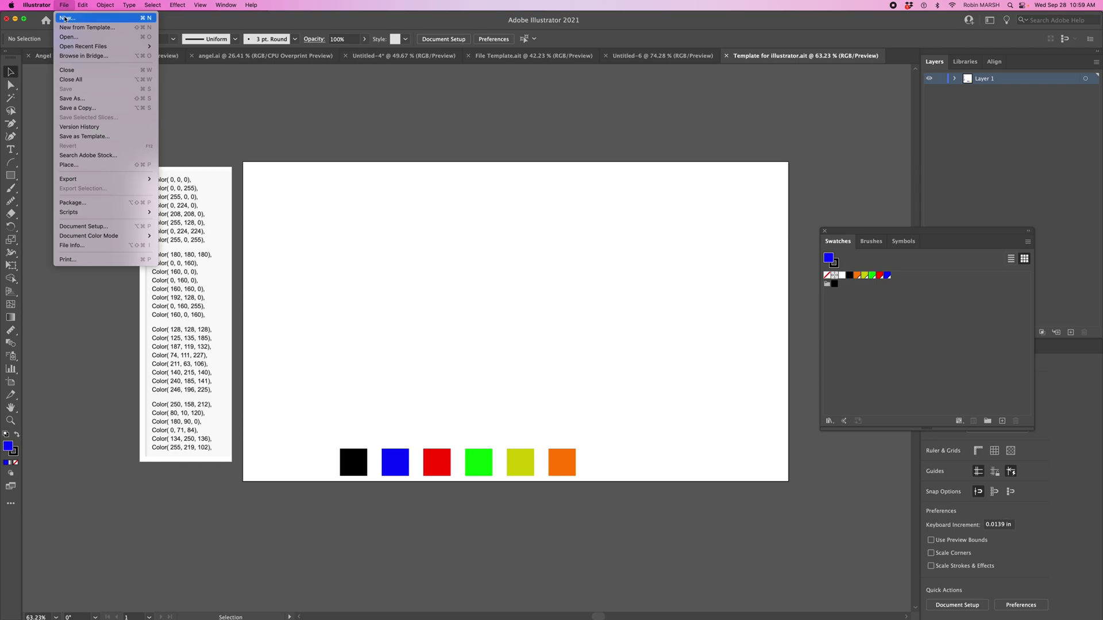
left_click(68, 37)
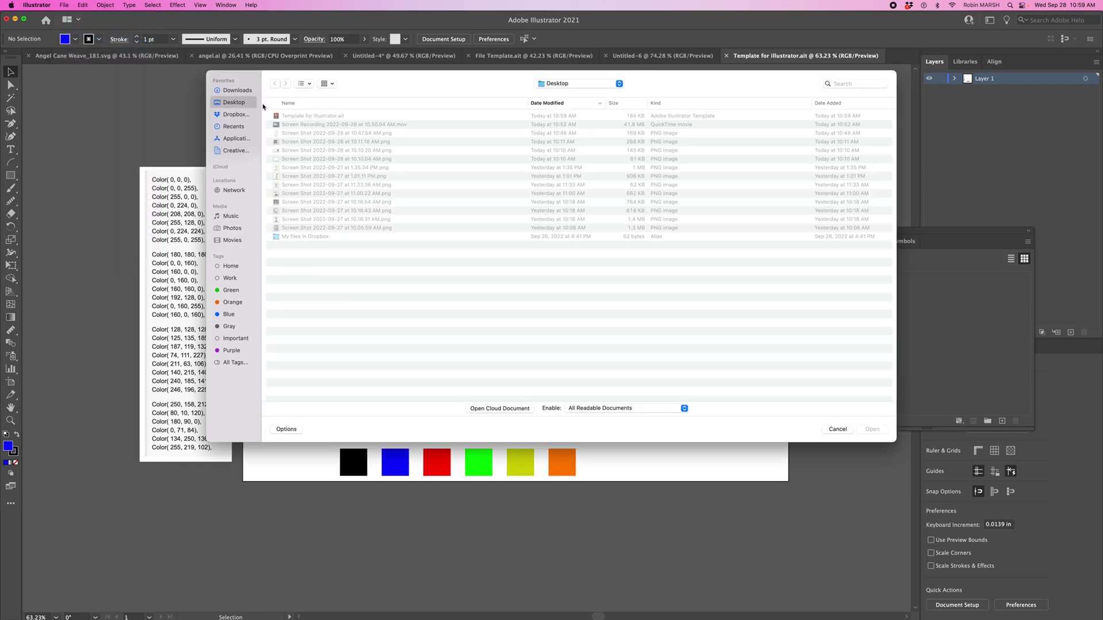
left_click(320, 117)
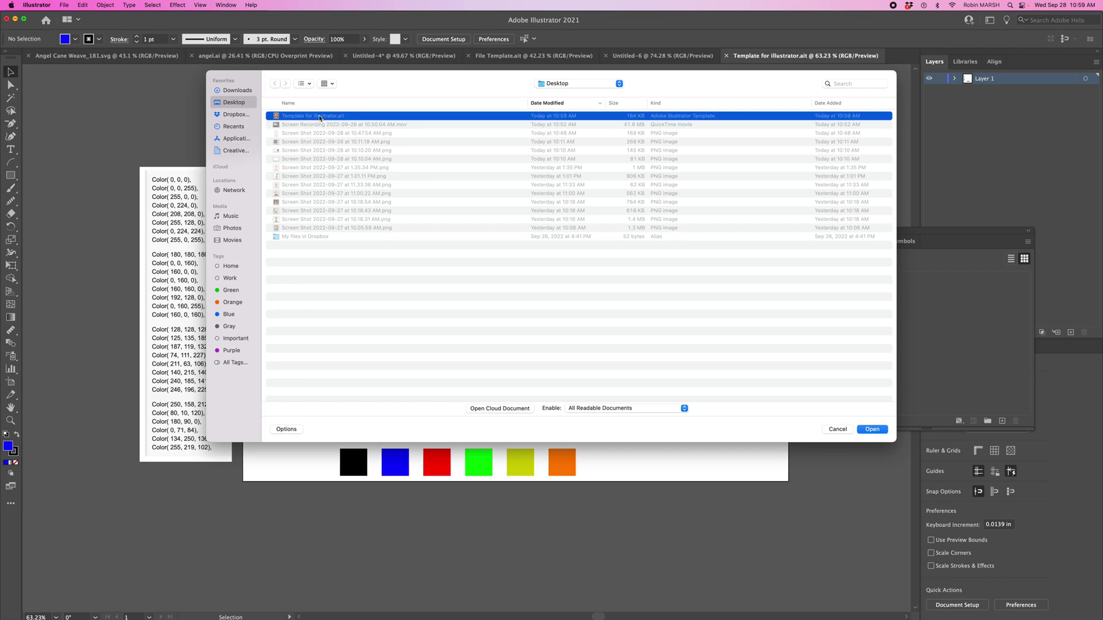
left_click(875, 430)
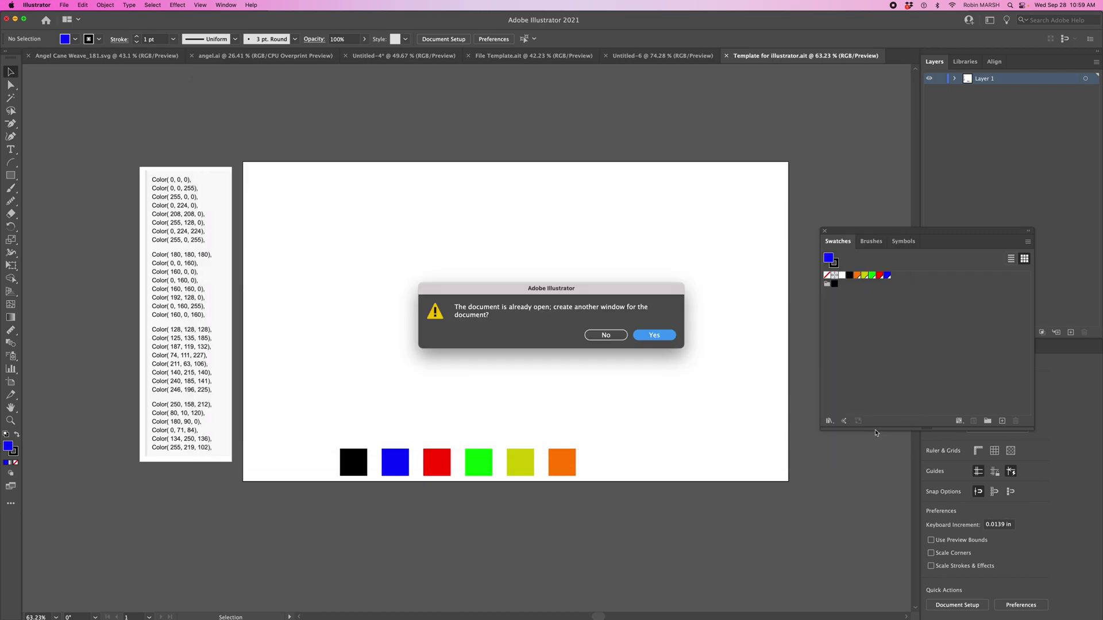
left_click(612, 334)
left_click(726, 56)
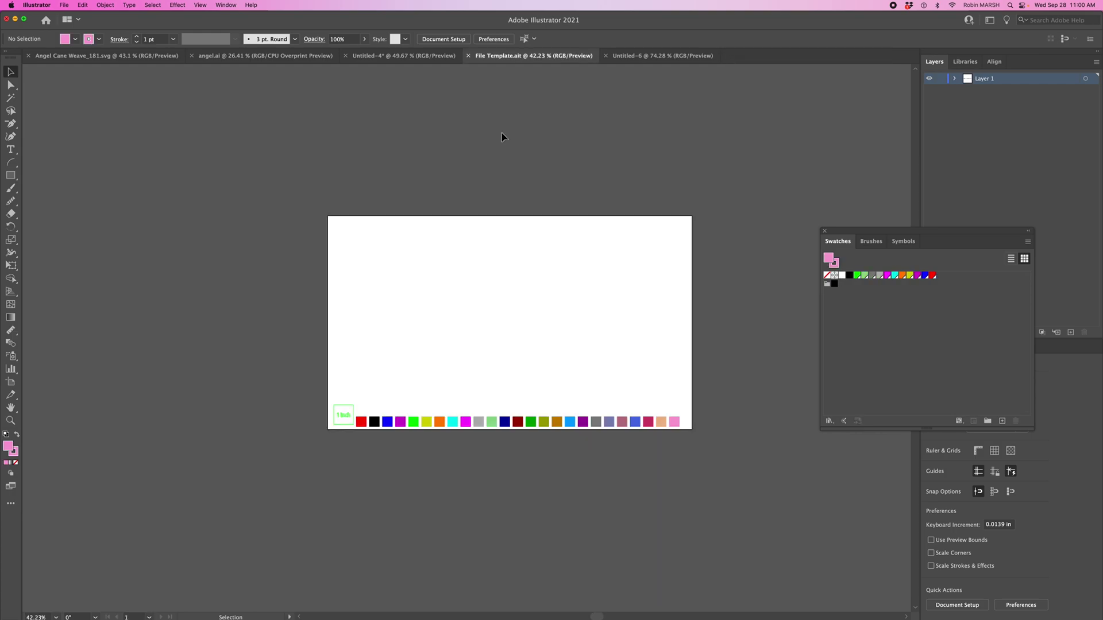
Step: Reopen Template for illustrator.ait so it comes up as new document Untitled-8
left_click(64, 5)
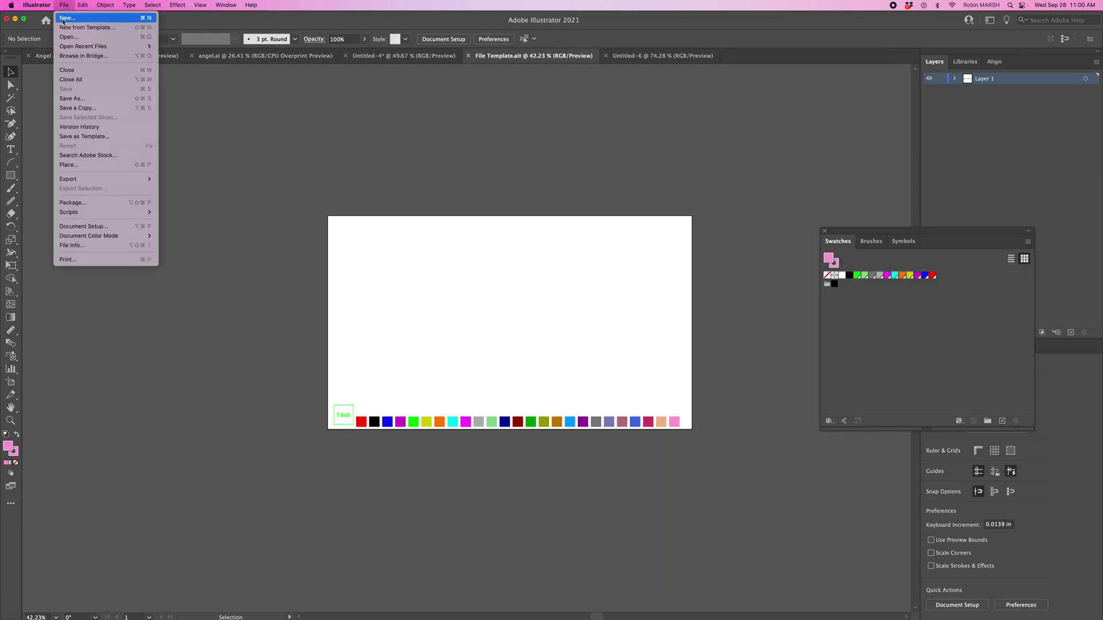
left_click(68, 36)
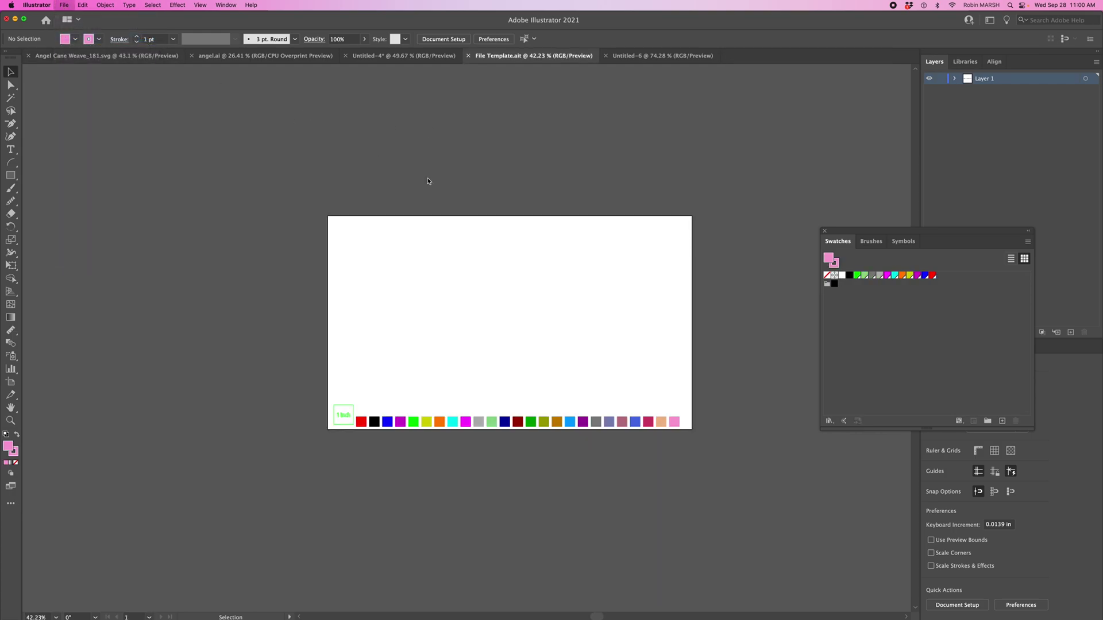
left_click(328, 116)
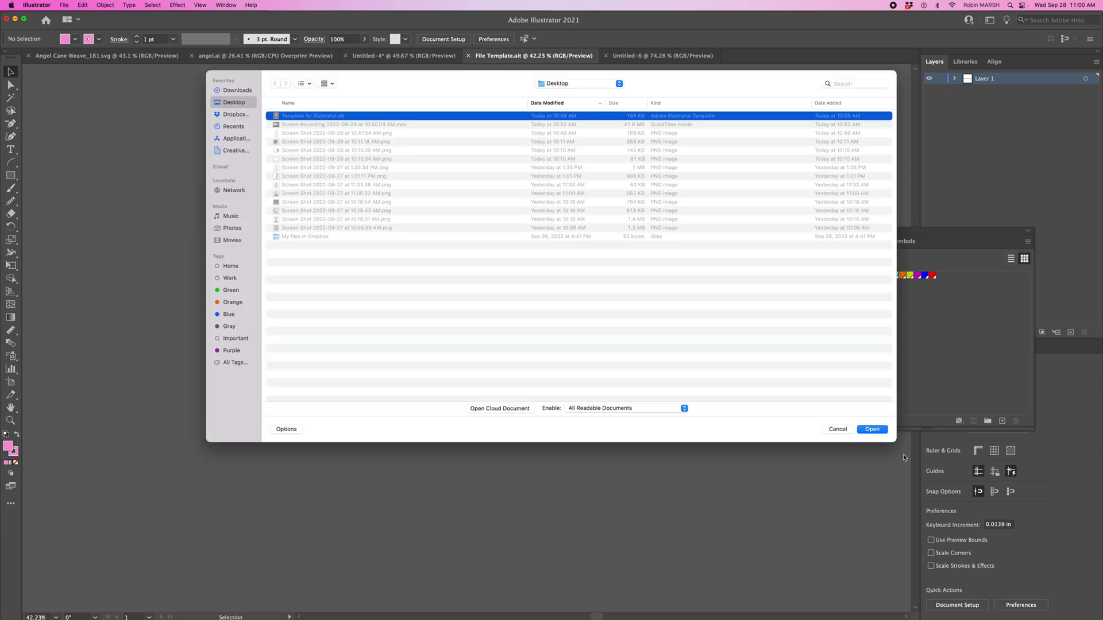
left_click(881, 429)
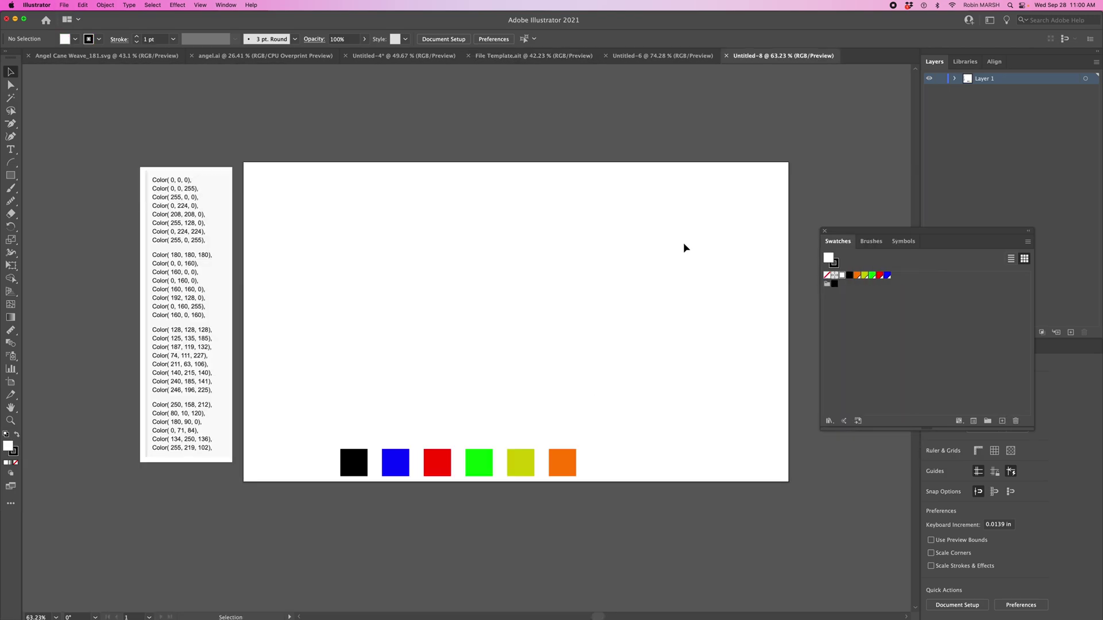